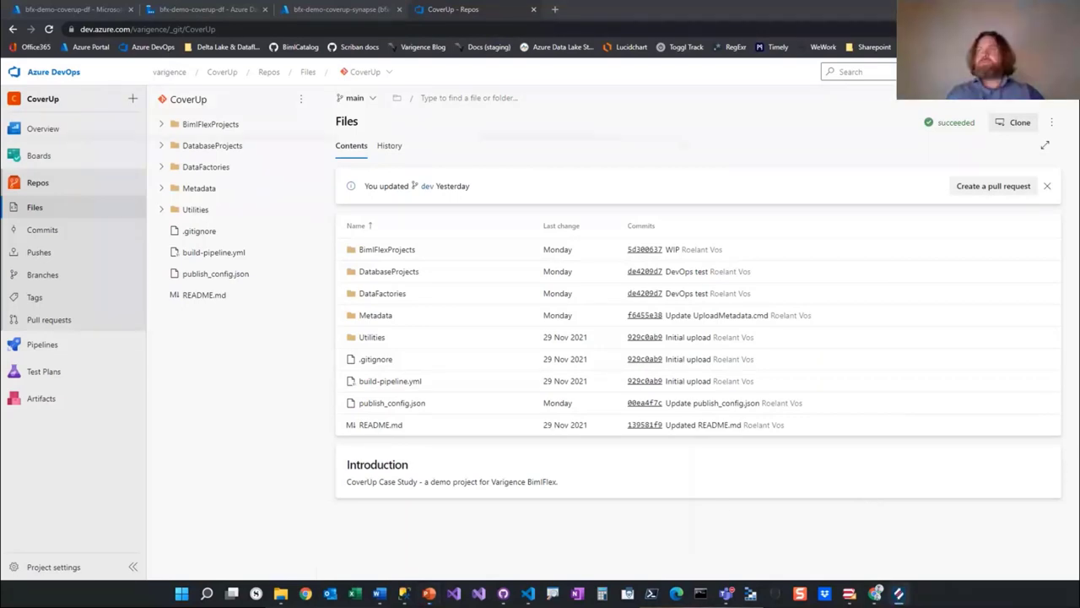
# Switch to BimlFlex and review the 200_DataVault connection settings and the configured projects
pyautogui.click(899, 593)
pyautogui.click(886, 80)
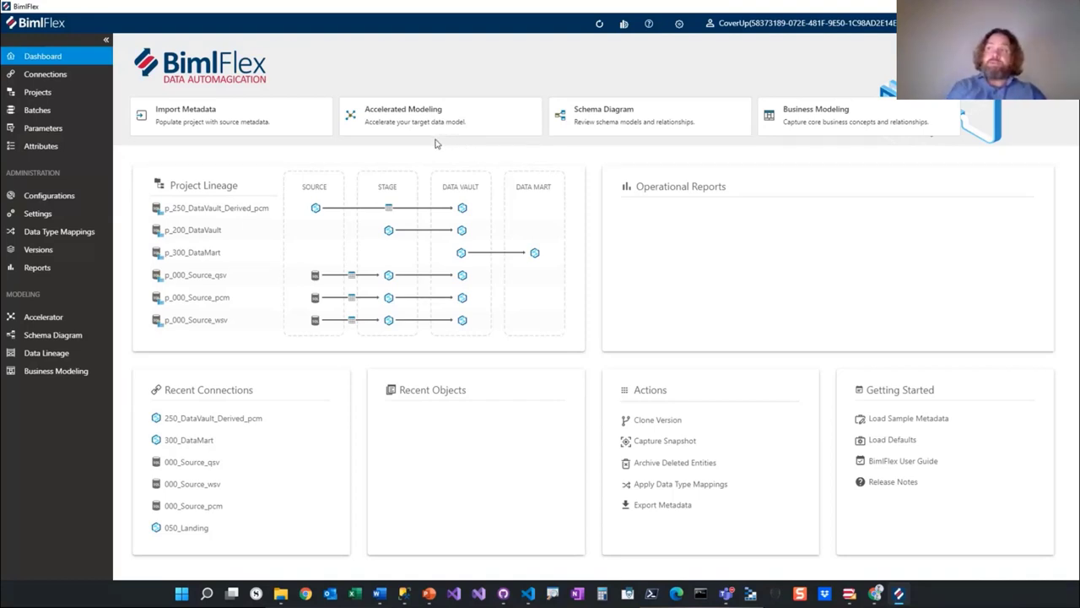
pyautogui.click(47, 78)
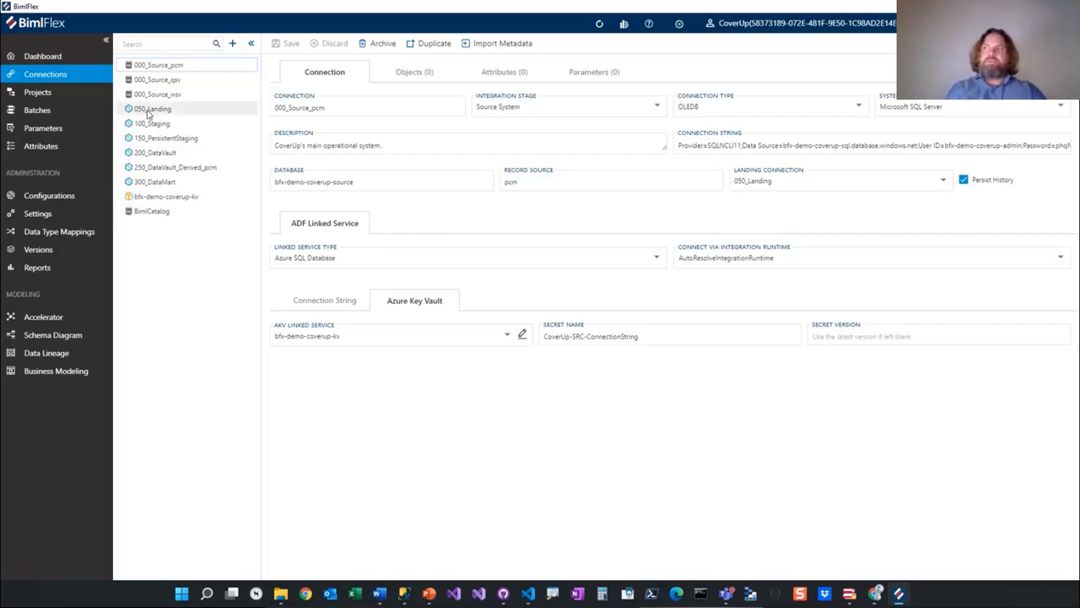
pyautogui.click(154, 153)
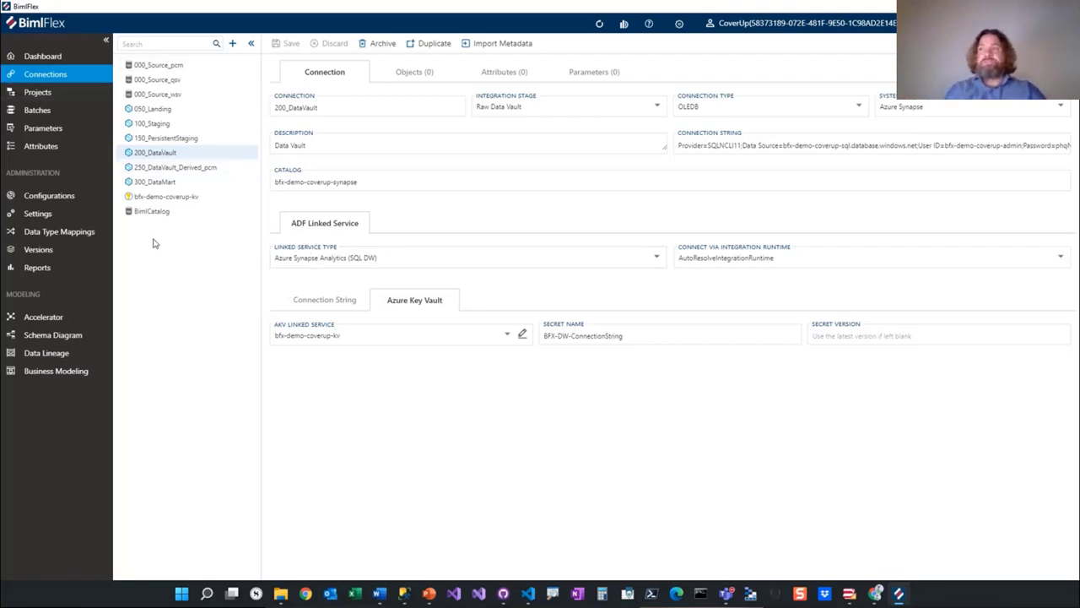
pyautogui.click(56, 95)
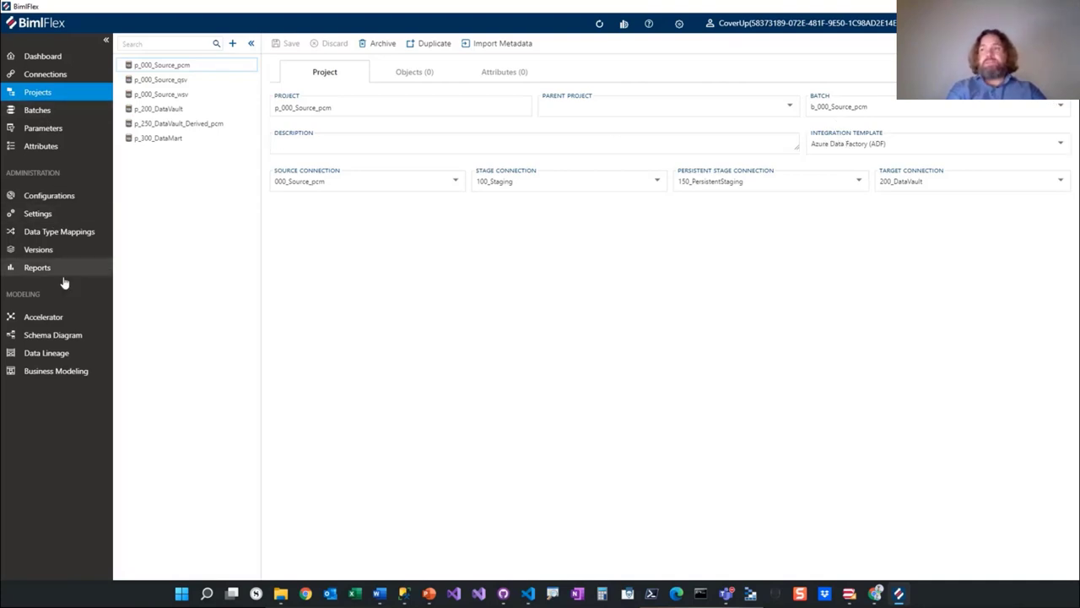
# In the Quote Conversion business model, nest the individual person entity below Additional Insured under Customer as Known As and convert Age into a Customer attribute
pyautogui.click(60, 380)
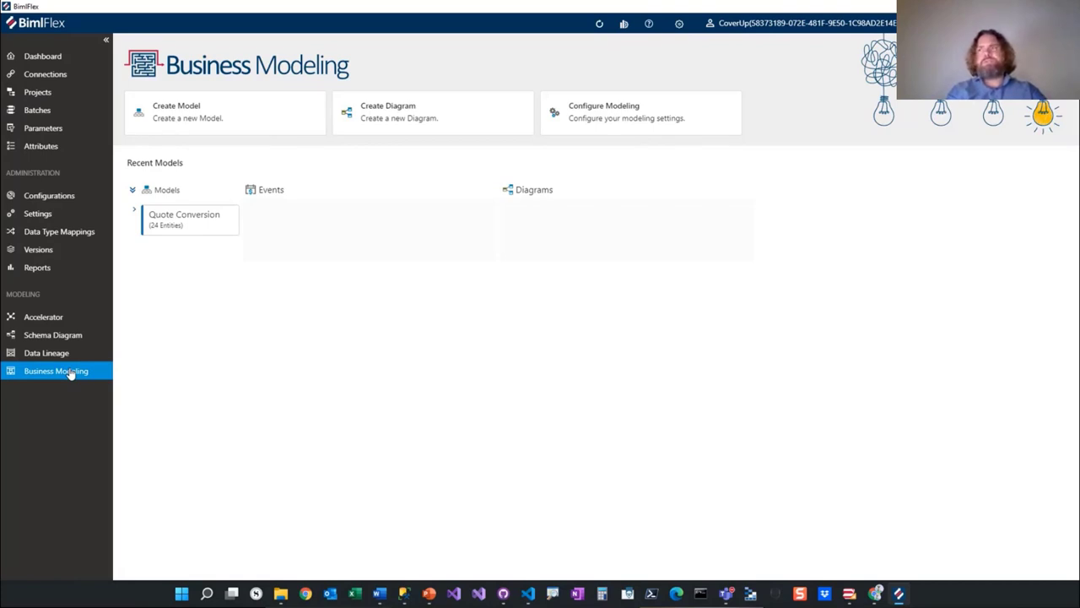
pyautogui.click(170, 230)
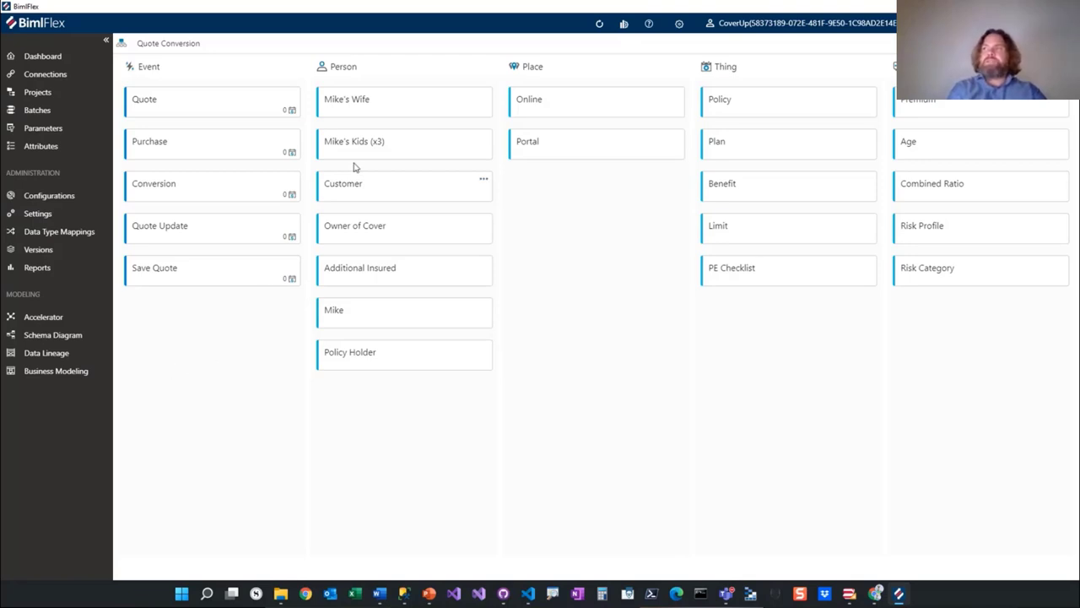
pyautogui.moveTo(355, 314); pyautogui.dragTo(388, 203)
pyautogui.click(443, 329)
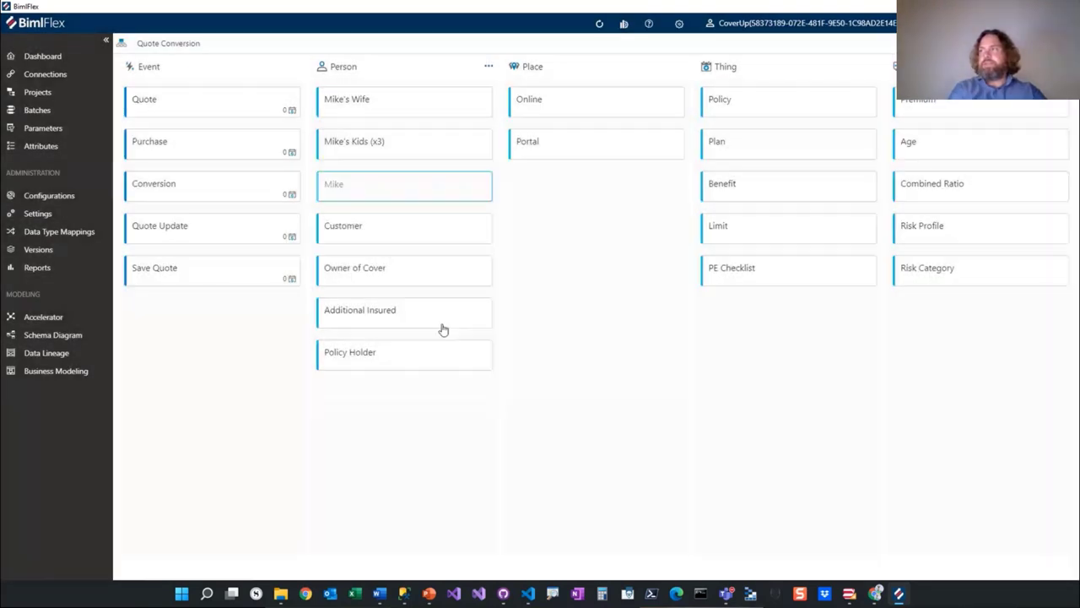
pyautogui.moveTo(906, 142); pyautogui.dragTo(424, 222)
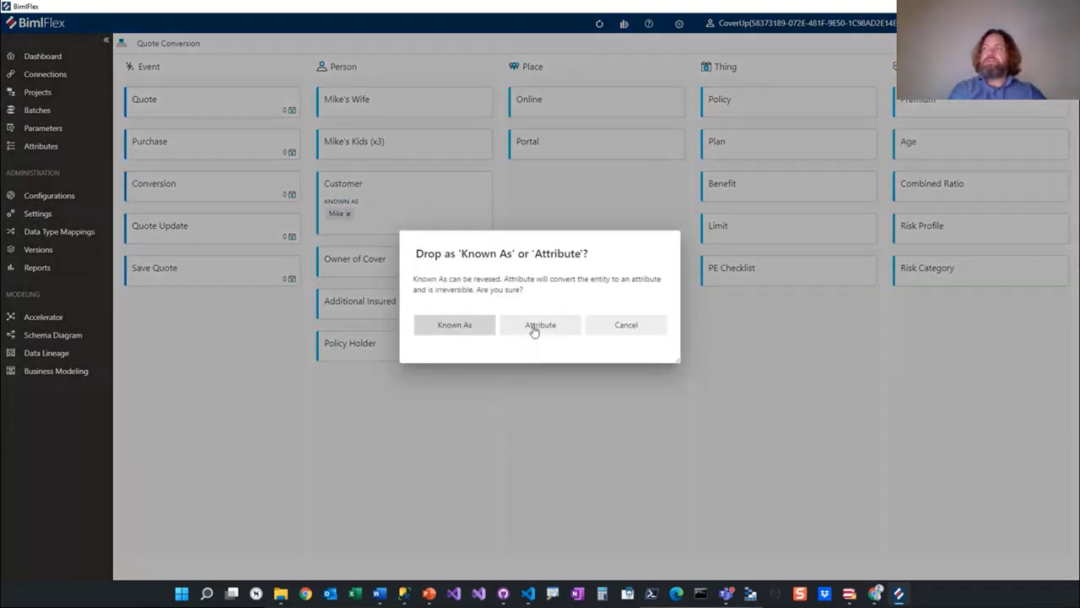
pyautogui.click(534, 331)
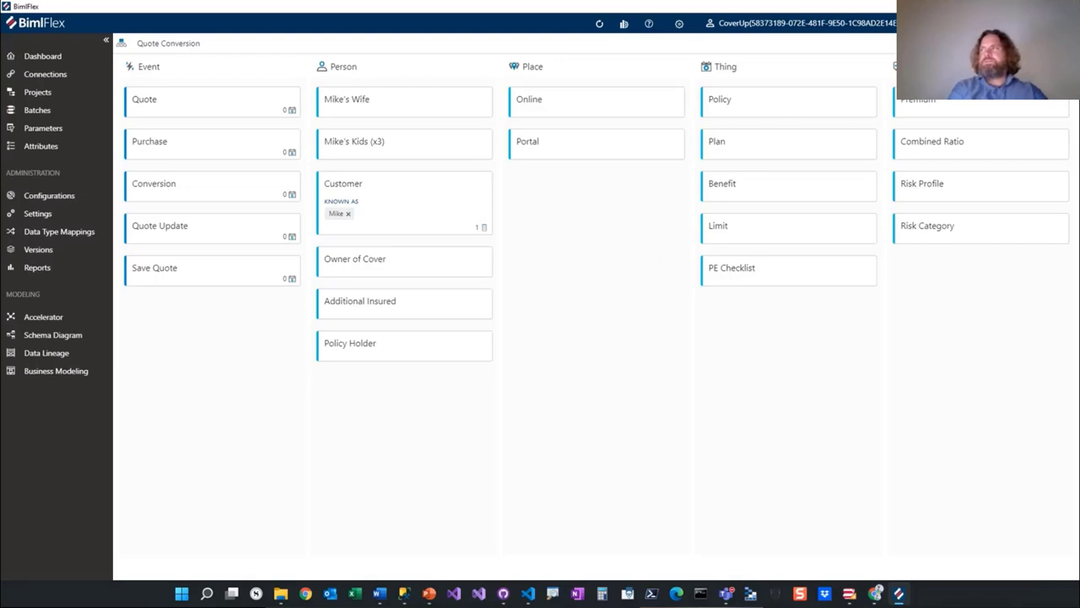
# Import the metadata of all pcm schema tables from the 000_Source_pcm connection into the p_000_Source_pcm project
pyautogui.click(61, 77)
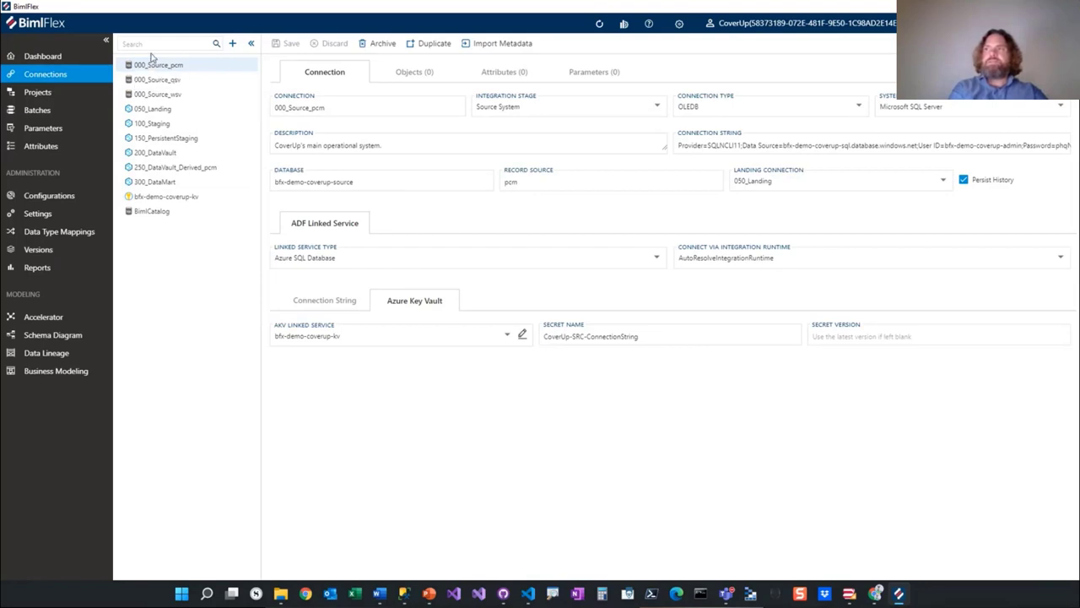
pyautogui.click(499, 44)
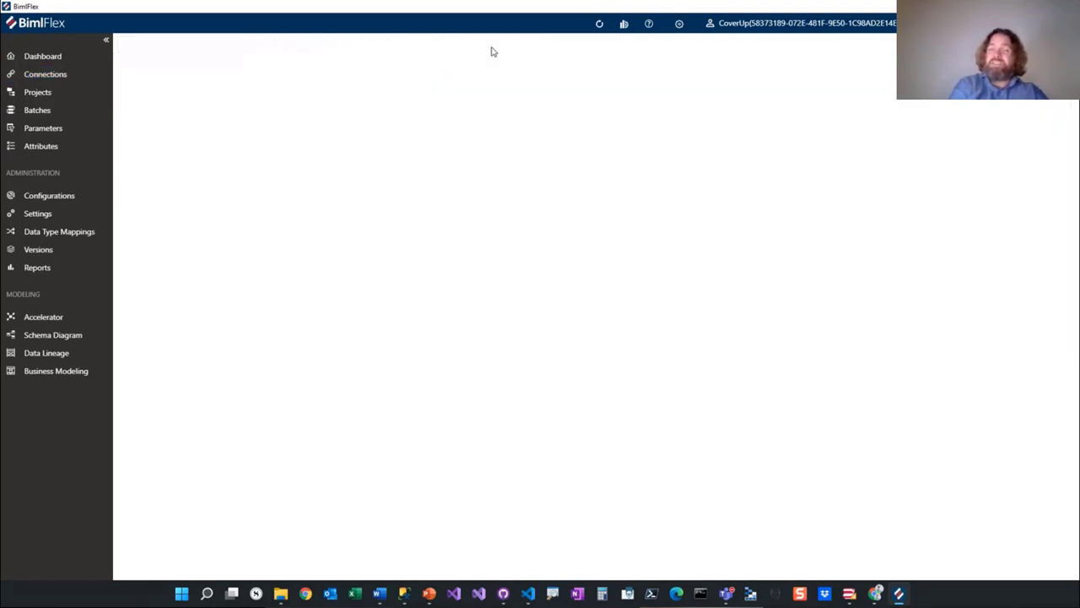
pyautogui.click(615, 55)
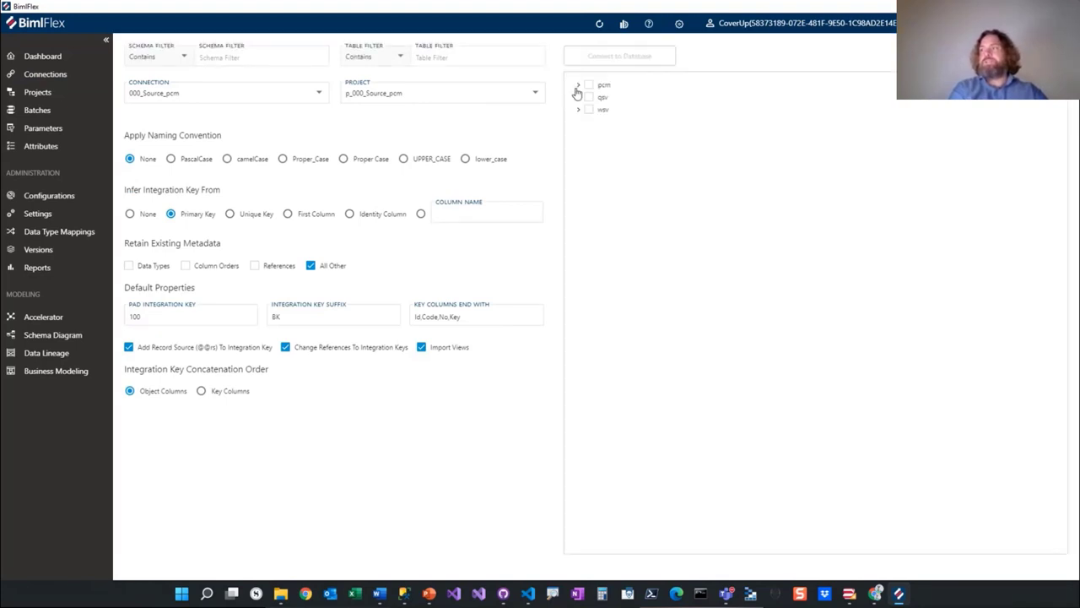
pyautogui.click(578, 86)
pyautogui.click(588, 85)
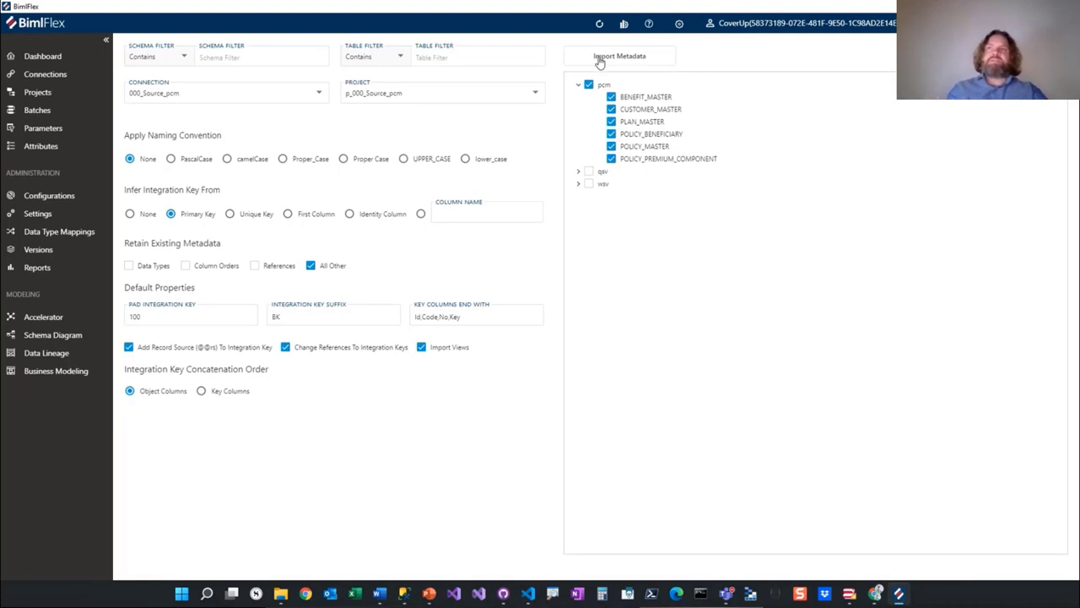
pyautogui.click(599, 59)
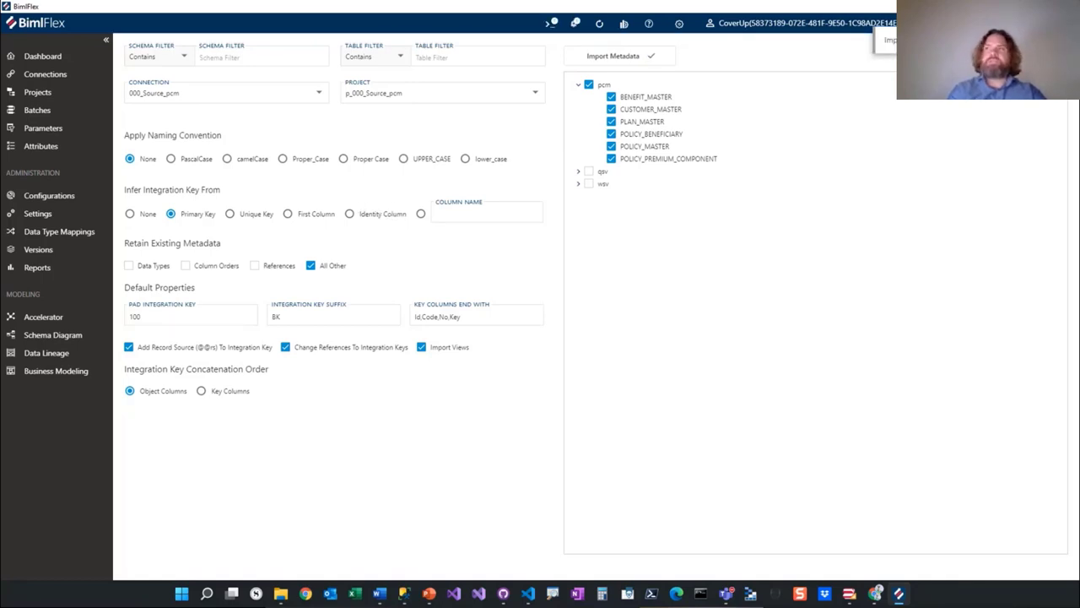
pyautogui.click(45, 75)
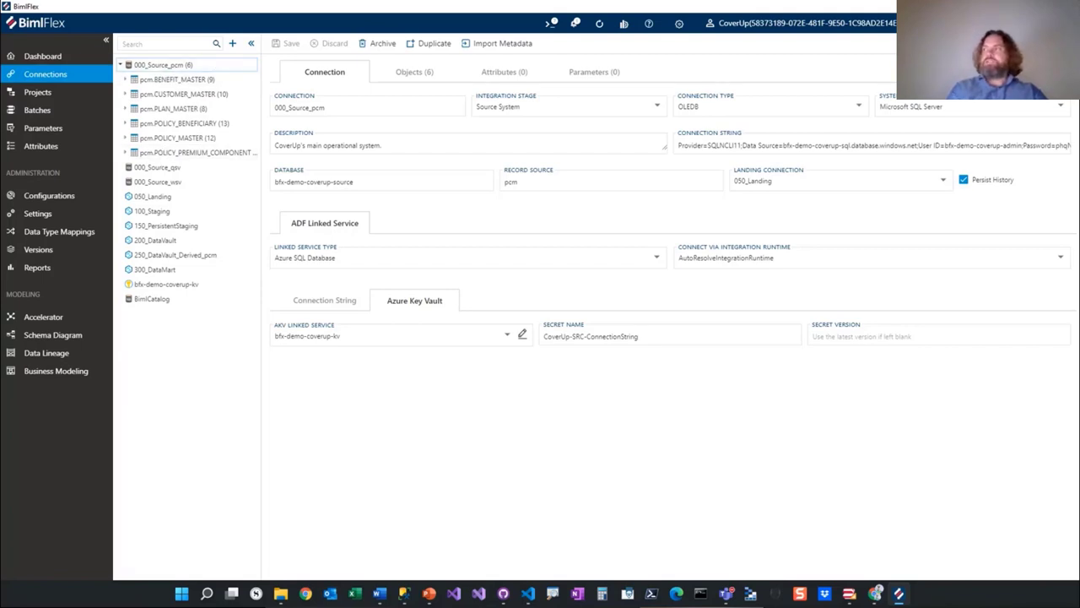
# Review the project lineage and source connections, and look over the Quote Conversion business model
pyautogui.click(42, 55)
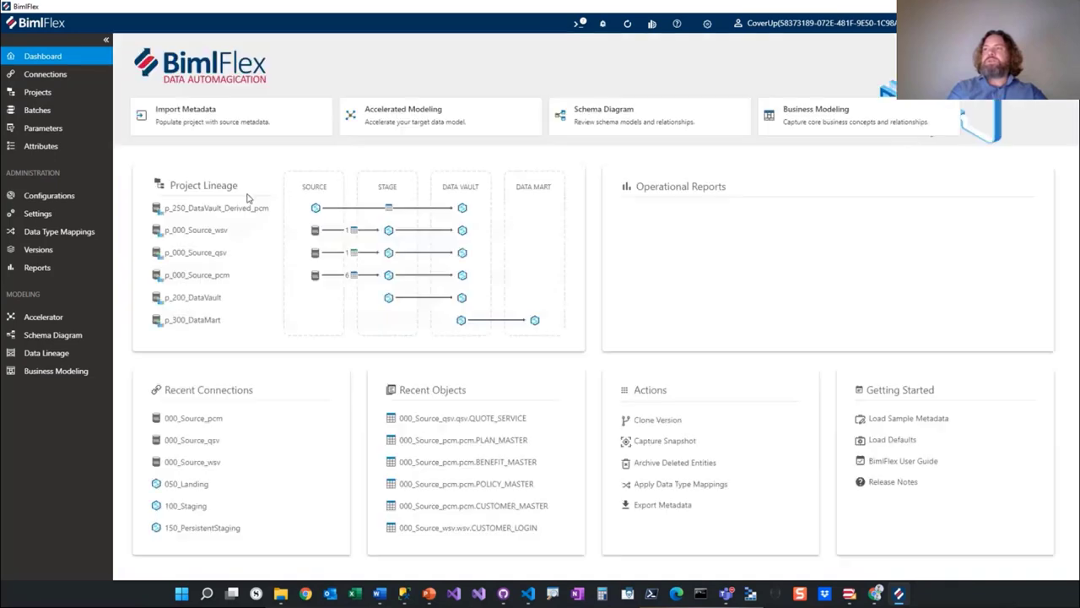
pyautogui.click(68, 78)
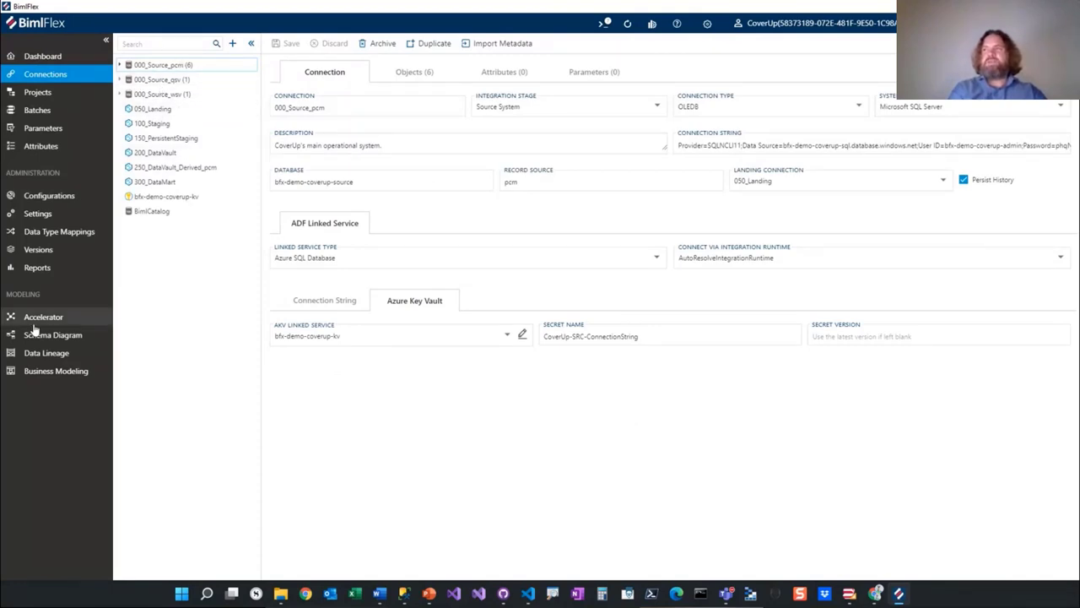
pyautogui.click(39, 374)
pyautogui.click(182, 216)
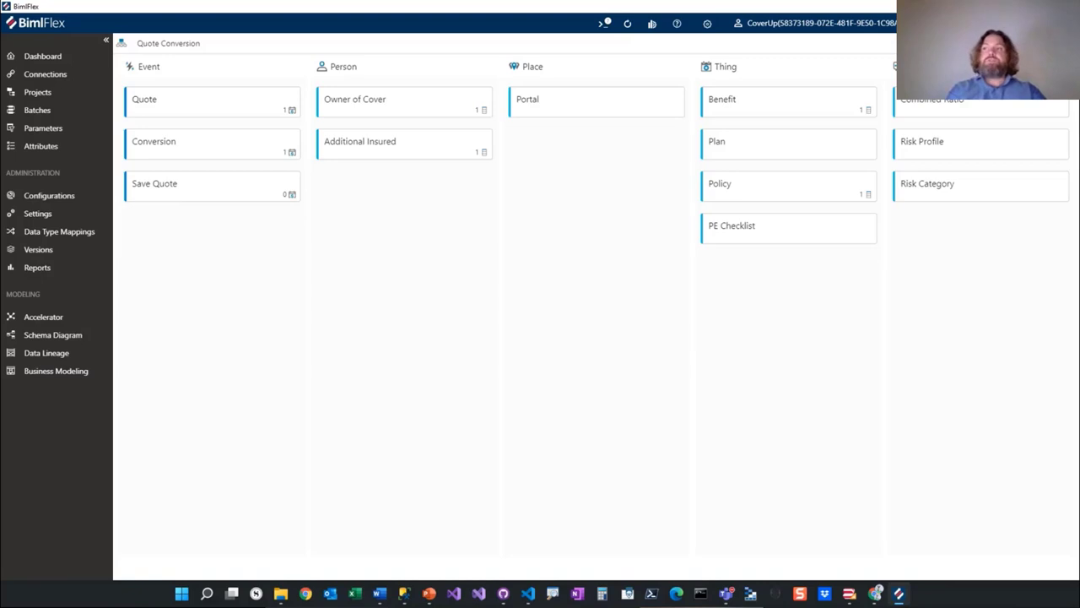
# Preview the Data Vault model for pcm.POLICY_MASTER in the Accelerator with its columns displayed
pyautogui.click(37, 320)
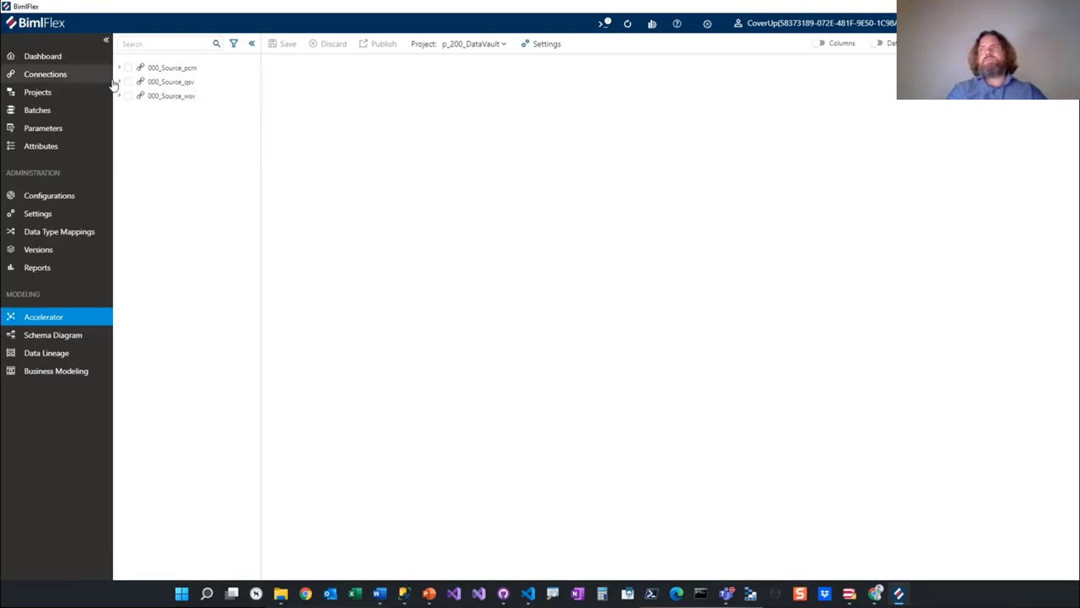
pyautogui.click(120, 68)
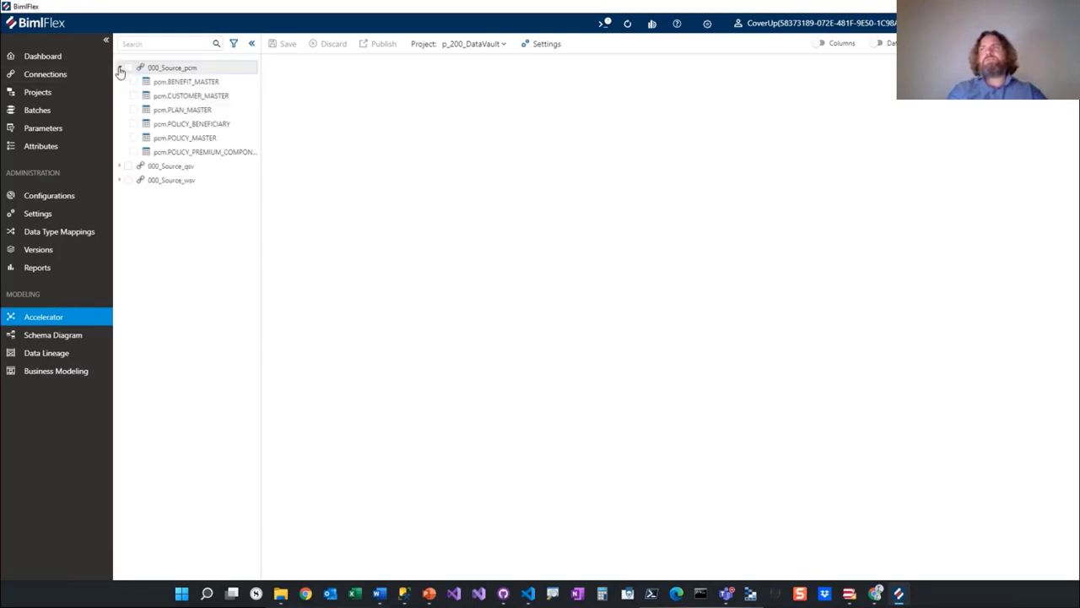
pyautogui.click(134, 138)
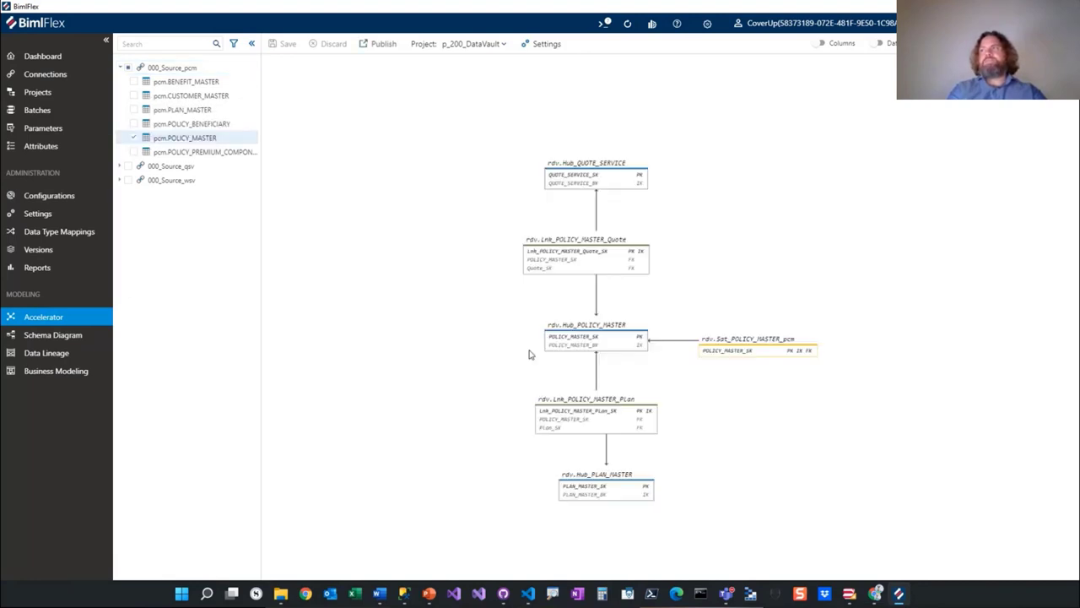
pyautogui.click(820, 42)
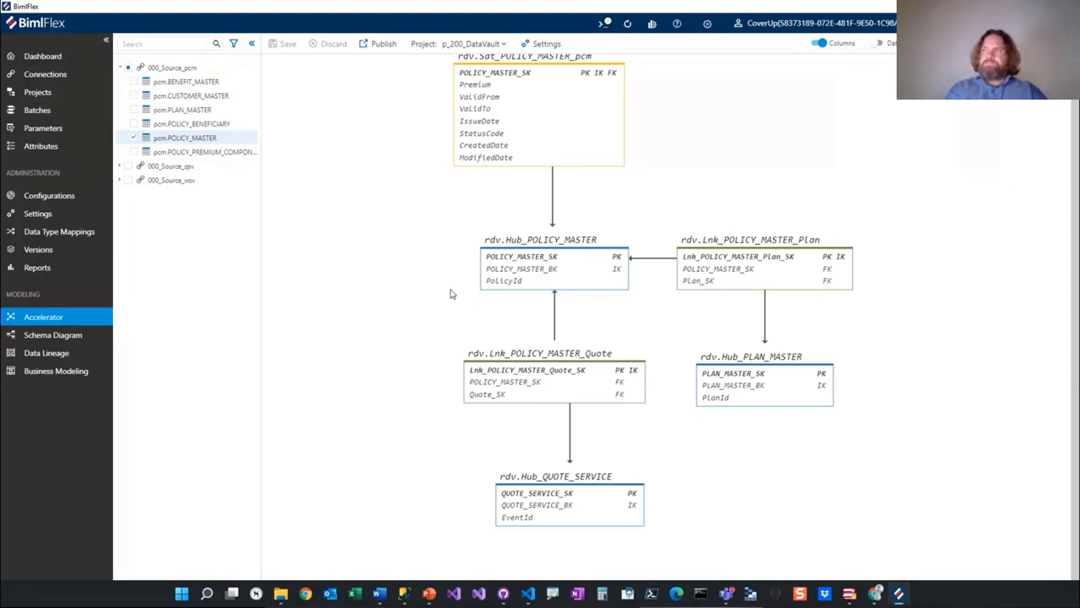
# Assign the Policy business entity to Hub_POLICY_MASTER and save the change
pyautogui.moveTo(528, 238)
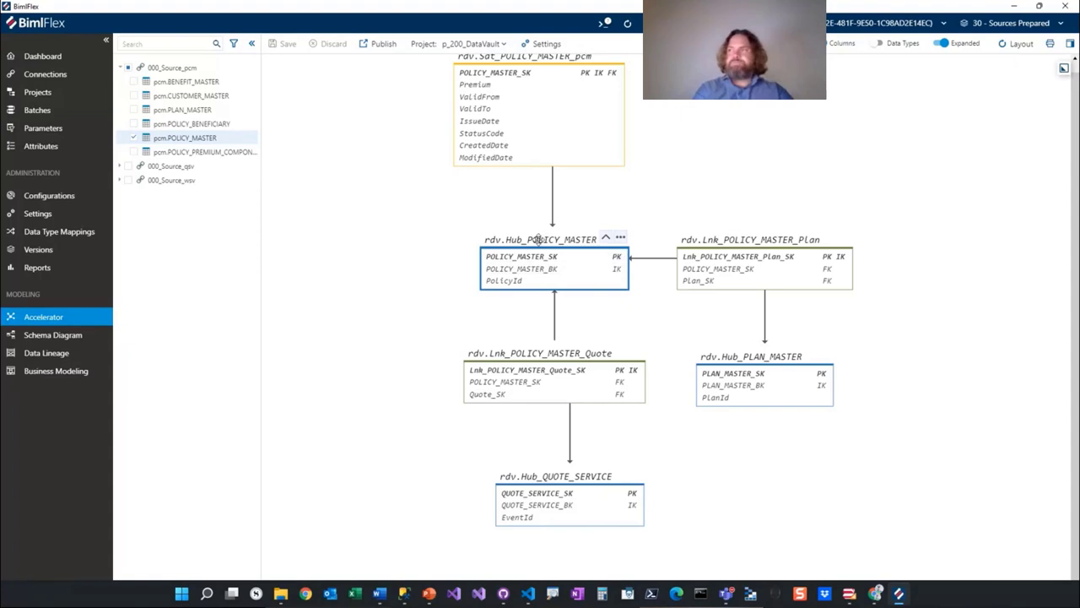
pyautogui.click(543, 240)
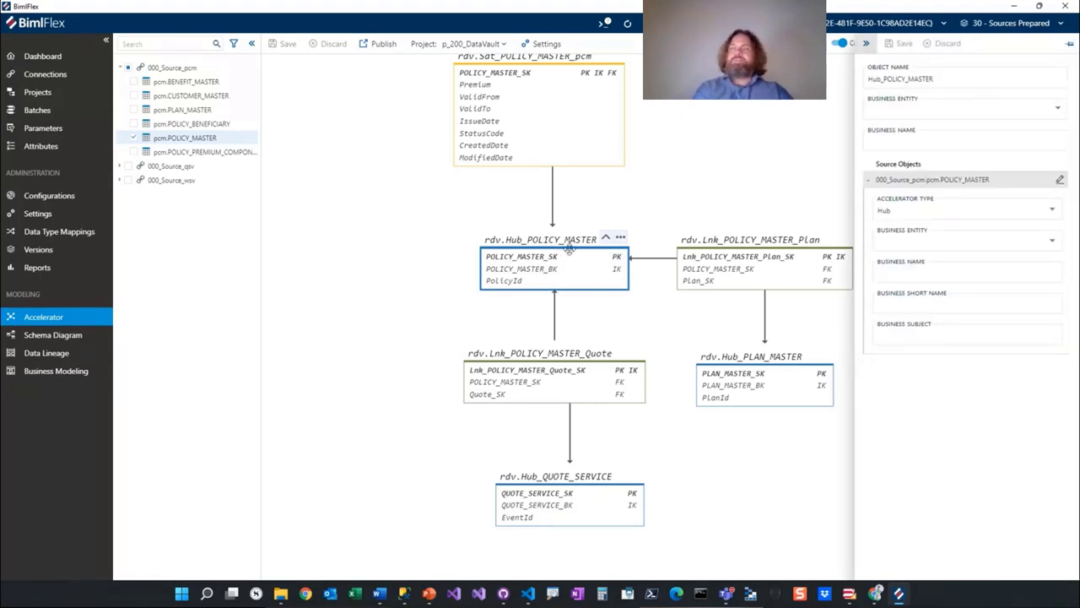
pyautogui.click(1060, 112)
pyautogui.scroll(-4, 970, 168)
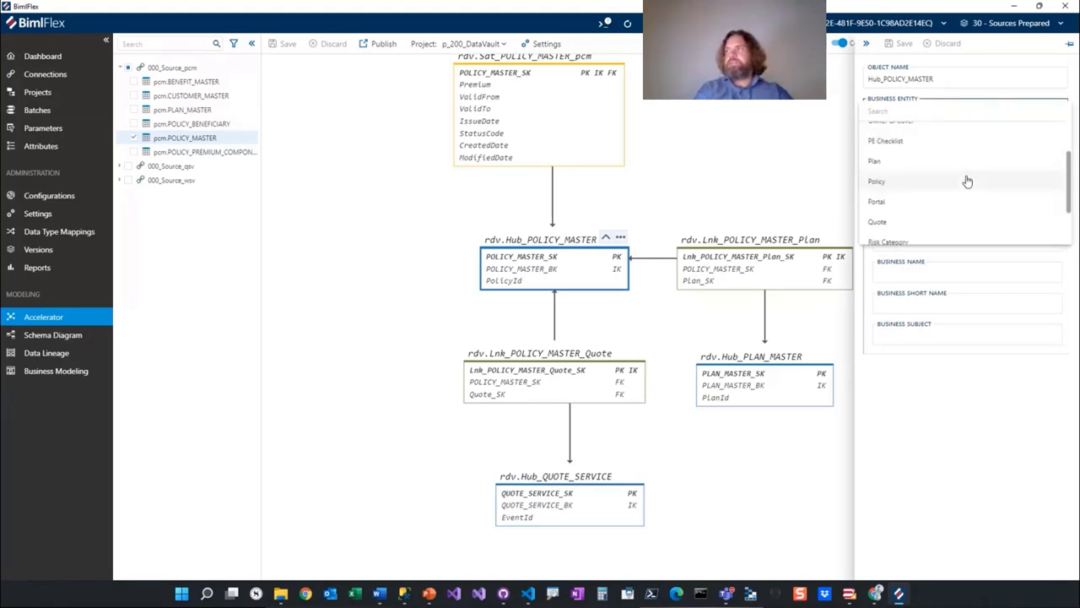
pyautogui.click(915, 189)
pyautogui.click(898, 46)
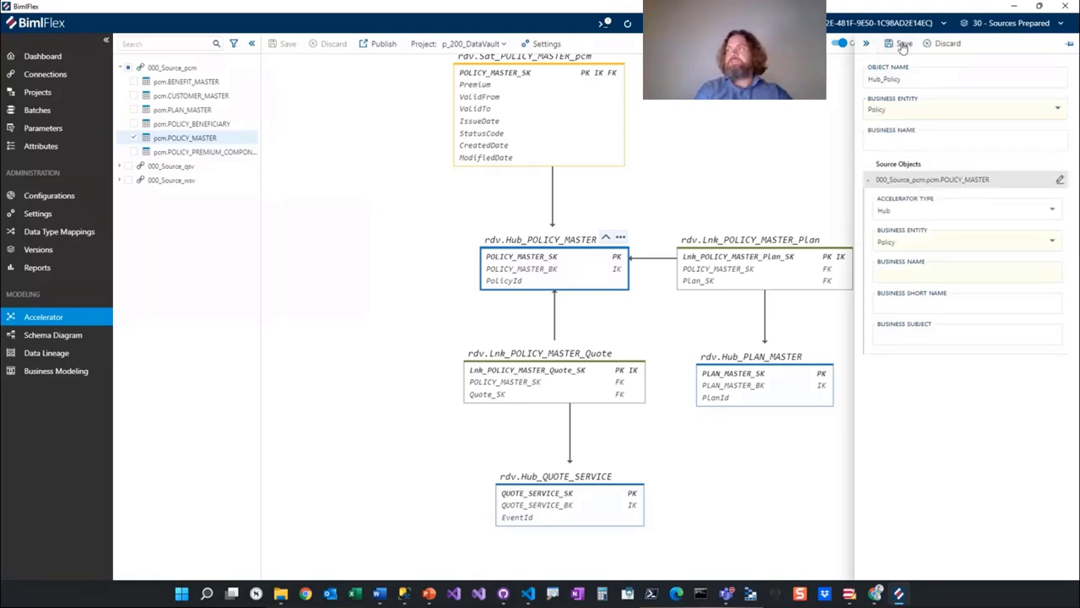
pyautogui.scroll(3, 633, 340)
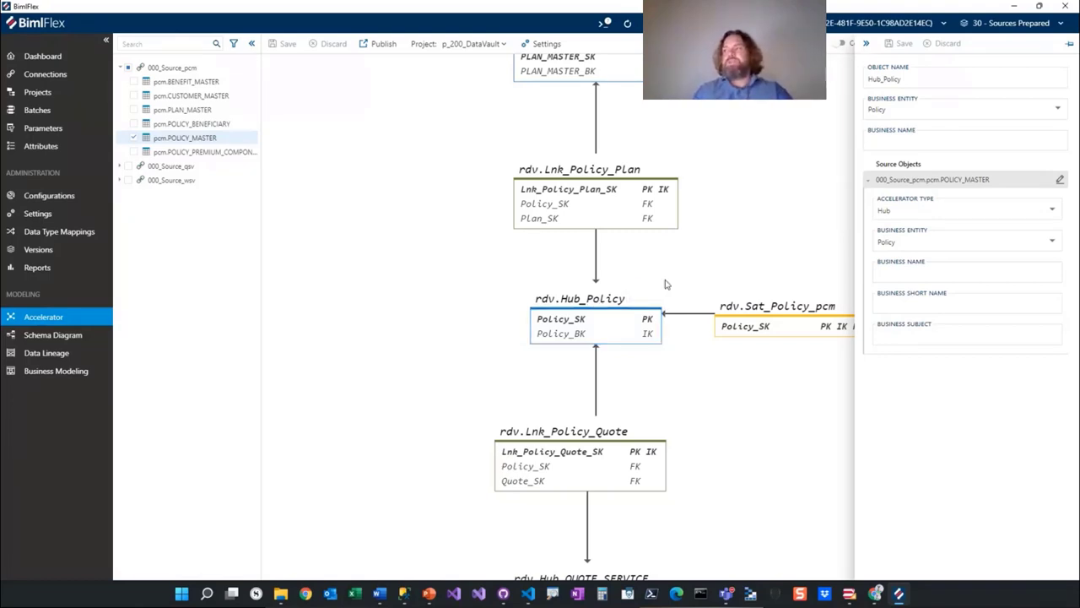
# Add pcm.POLICY_BENEFICIARY to the Accelerator diagram and examine its link to the policy hub
pyautogui.click(140, 130)
pyautogui.click(134, 124)
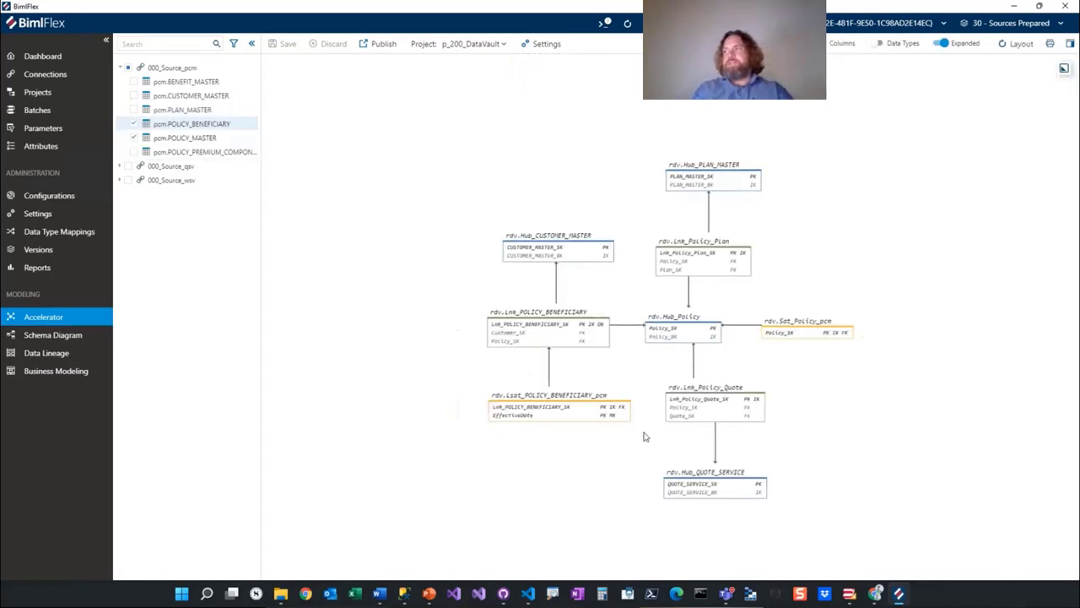
pyautogui.scroll(1, 646, 432)
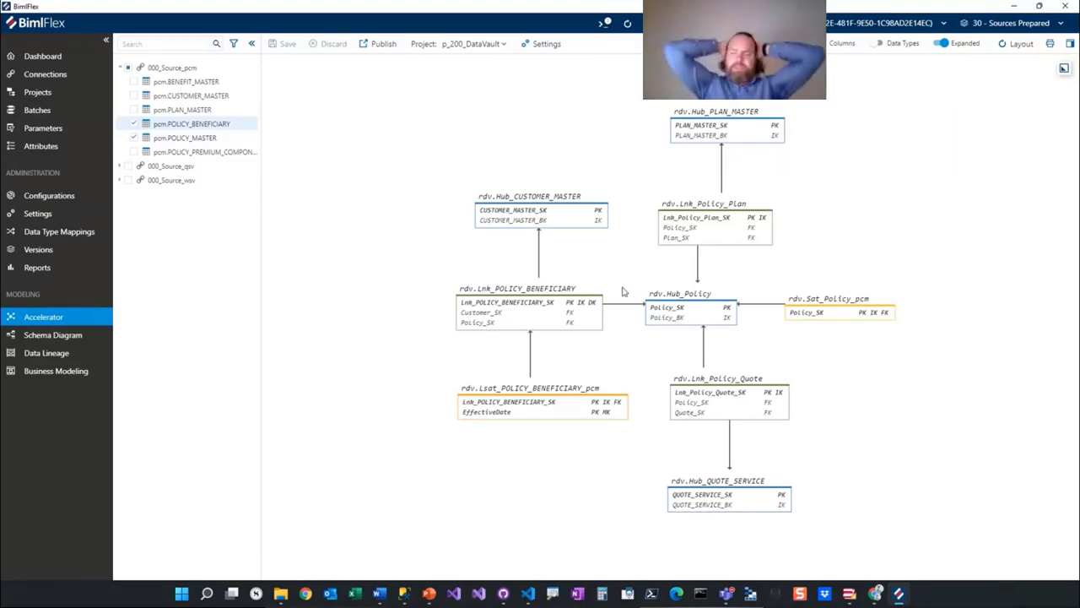
pyautogui.moveTo(595, 279)
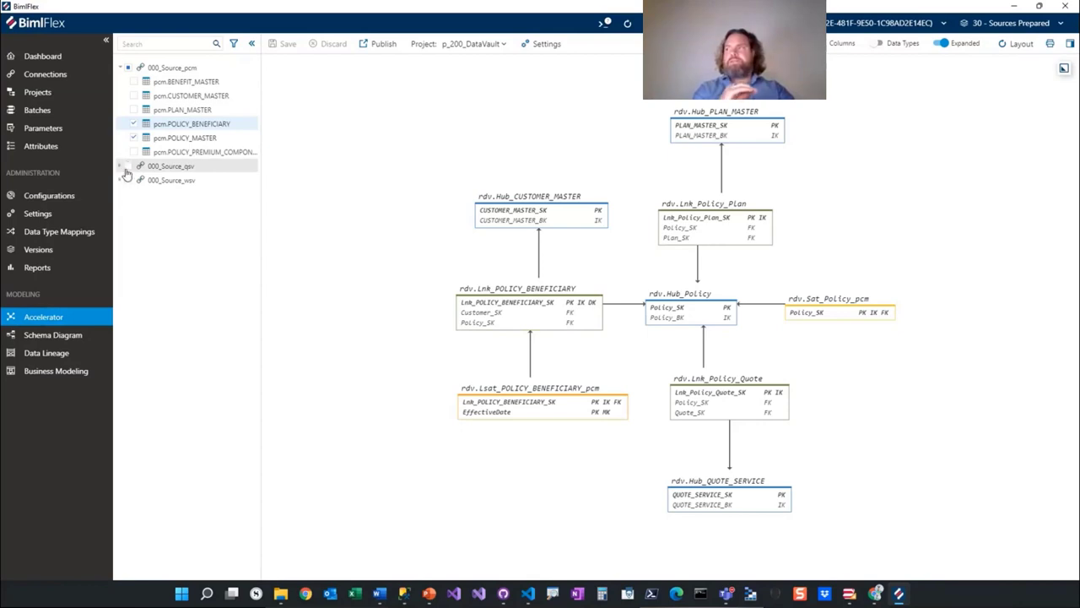
pyautogui.moveTo(510, 309)
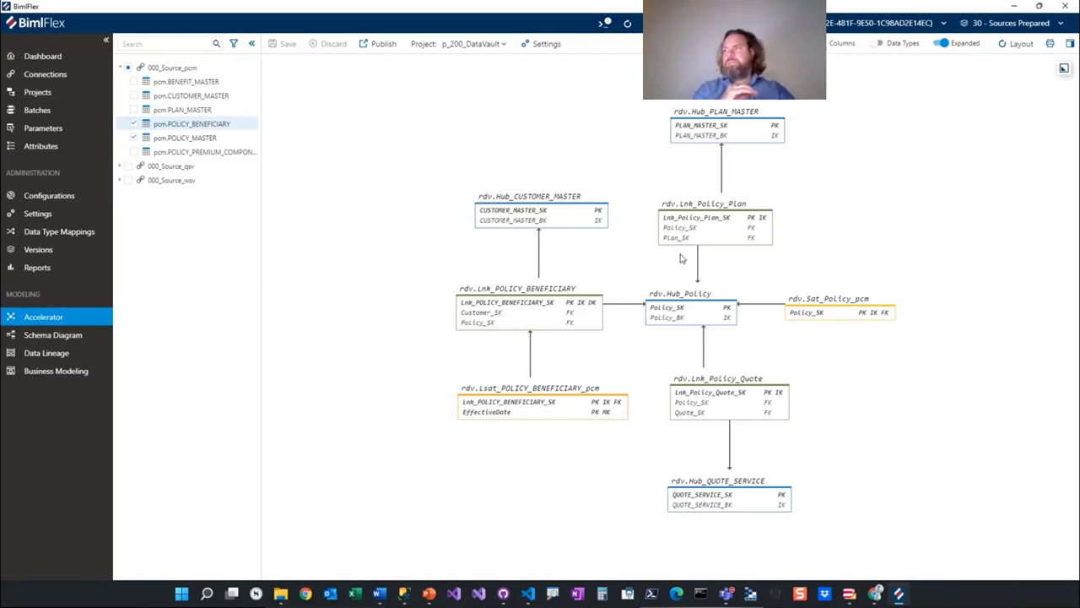
# Check the details of Hub_QUOTE_SERVICE and add qsv.QUOTE_SERVICE from 000_Source_qsv to the Accelerator diagram
pyautogui.click(729, 481)
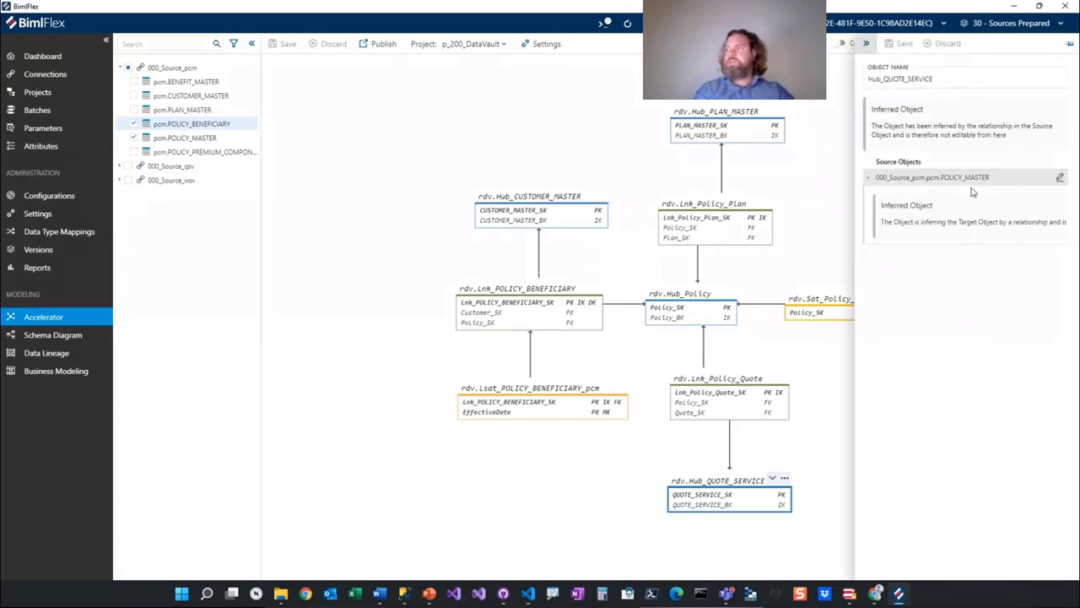
pyautogui.click(603, 490)
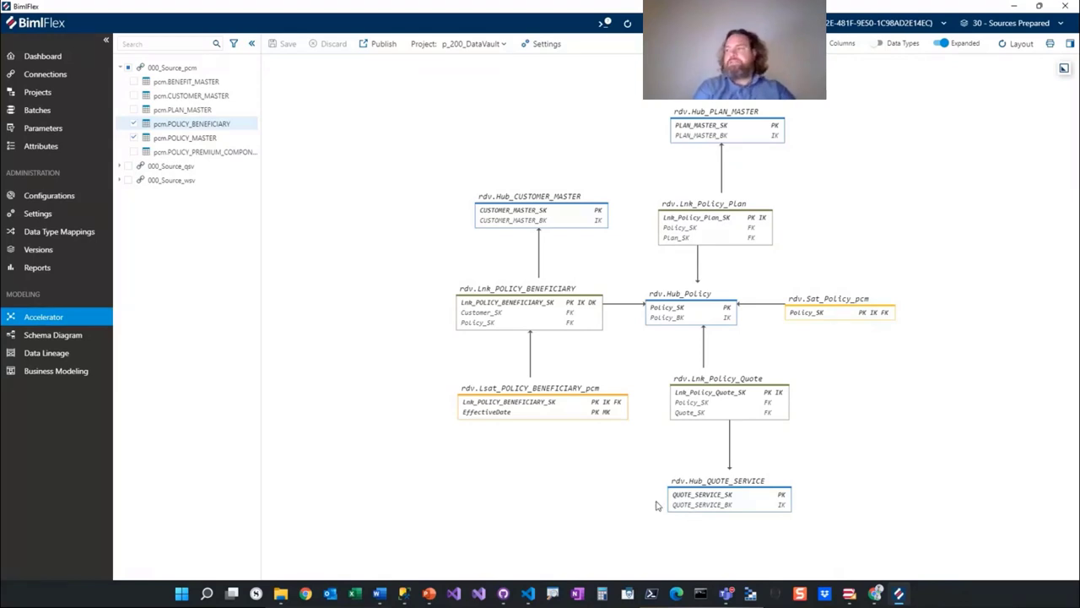
pyautogui.click(120, 166)
pyautogui.click(133, 180)
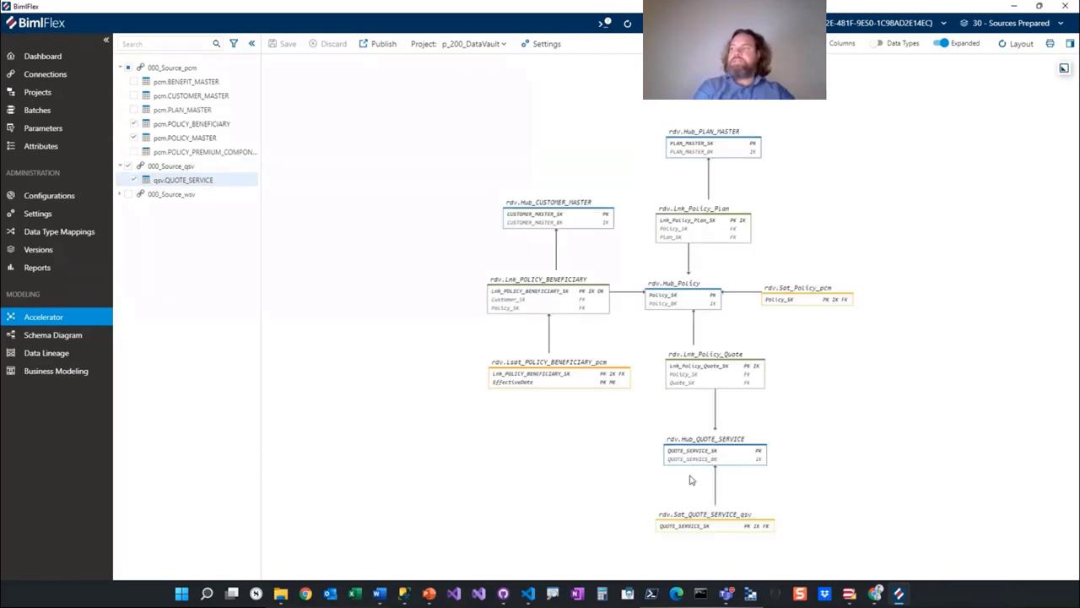
pyautogui.scroll(5, 714, 473)
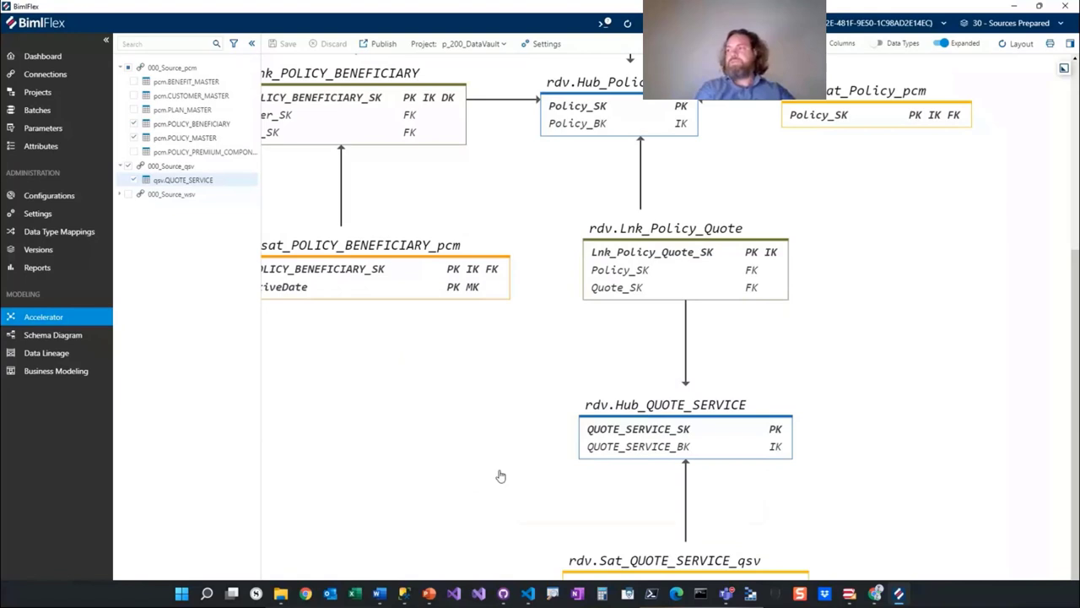
# Switch to the 40 - Data Vault Accelerated version and open the Accelerator
pyautogui.moveTo(499, 475); pyautogui.dragTo(448, 386)
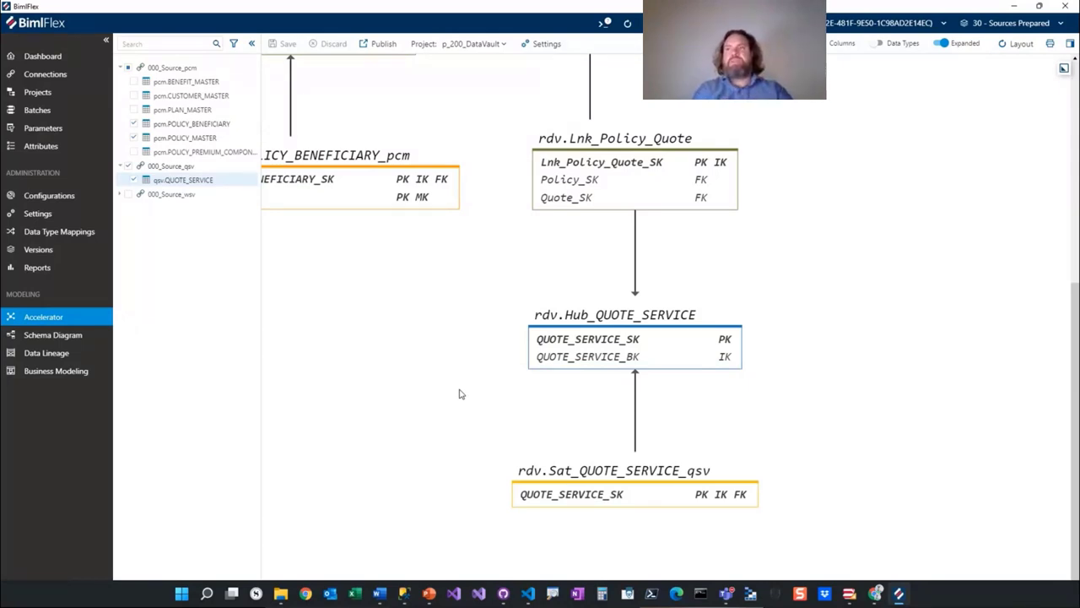
pyautogui.click(981, 25)
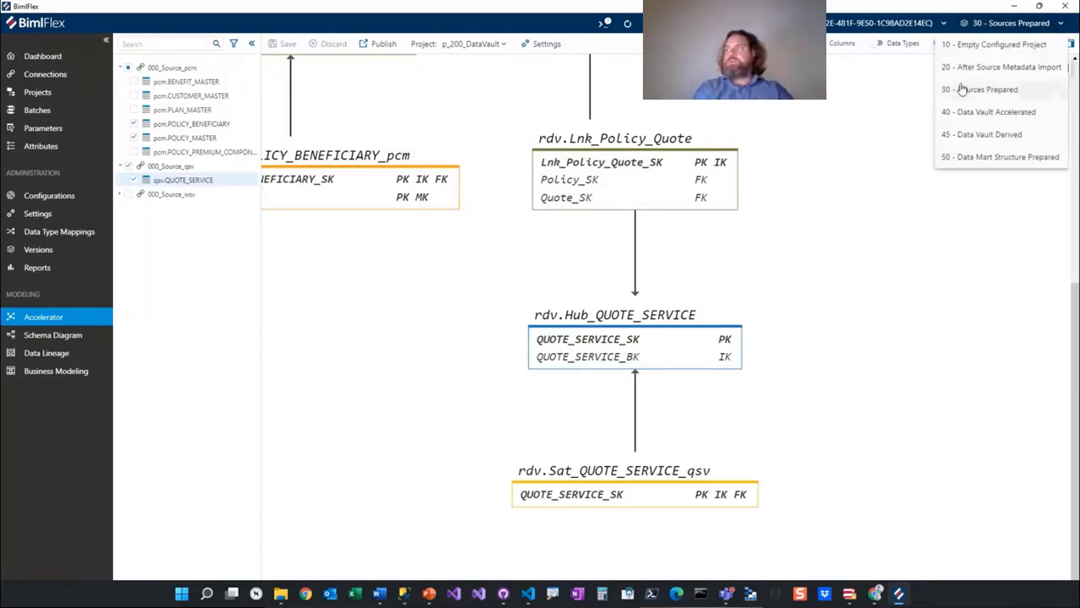
pyautogui.click(962, 111)
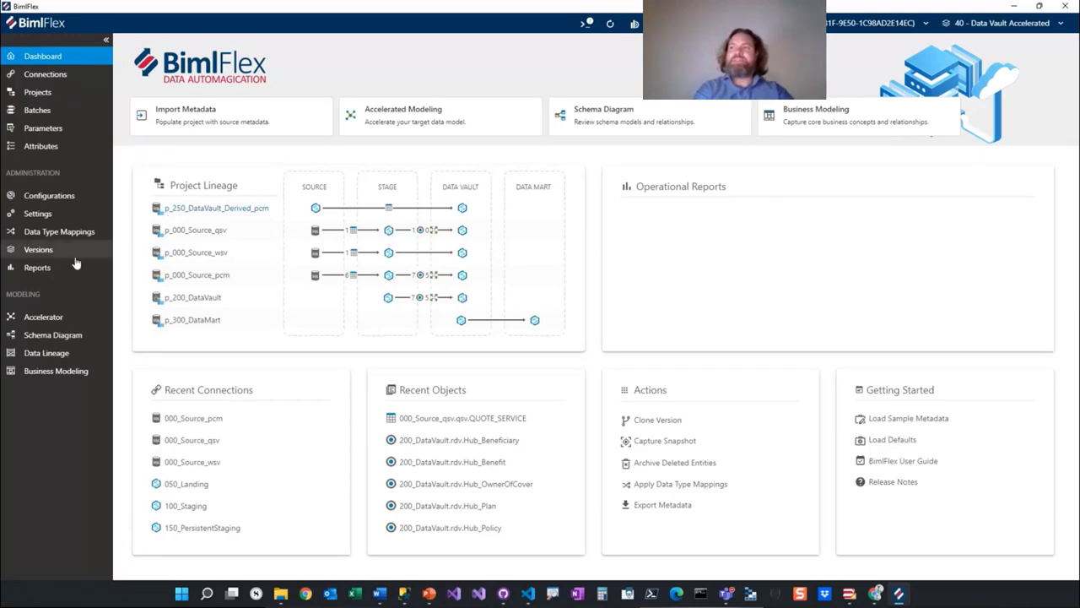
pyautogui.click(51, 316)
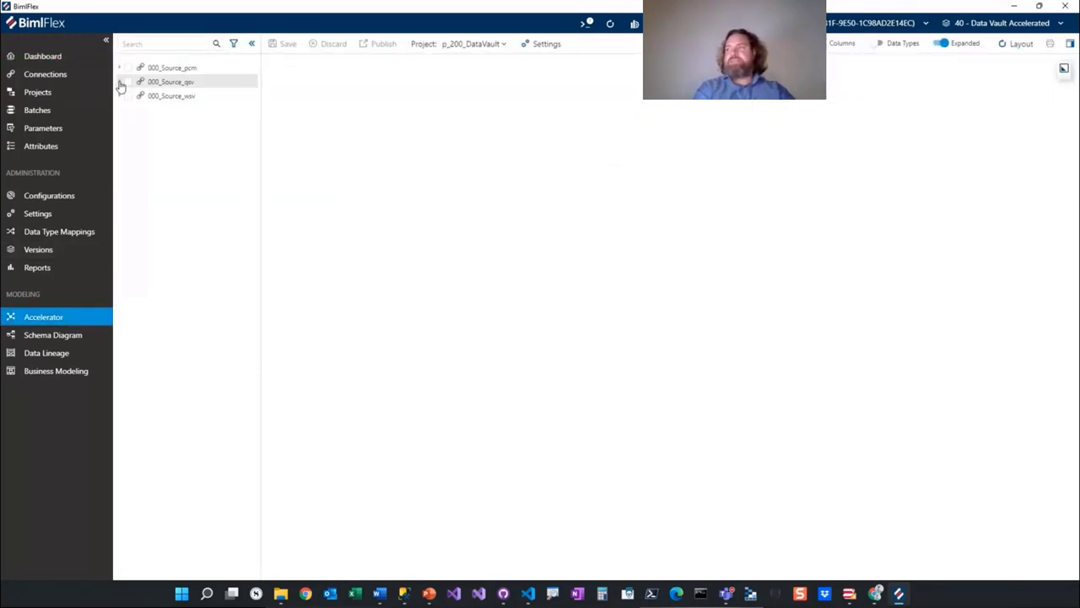
# Add qsv.QUOTE_SERVICE and pcm.POLICY_MASTER to the Accelerator diagram with columns displayed
pyautogui.click(119, 86)
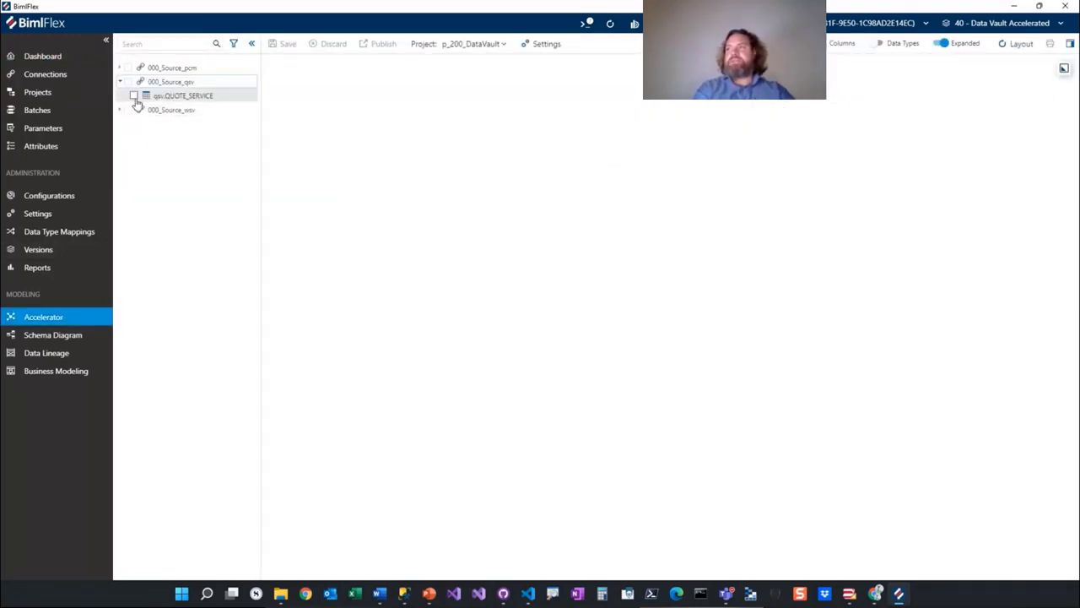
pyautogui.click(134, 95)
pyautogui.click(120, 68)
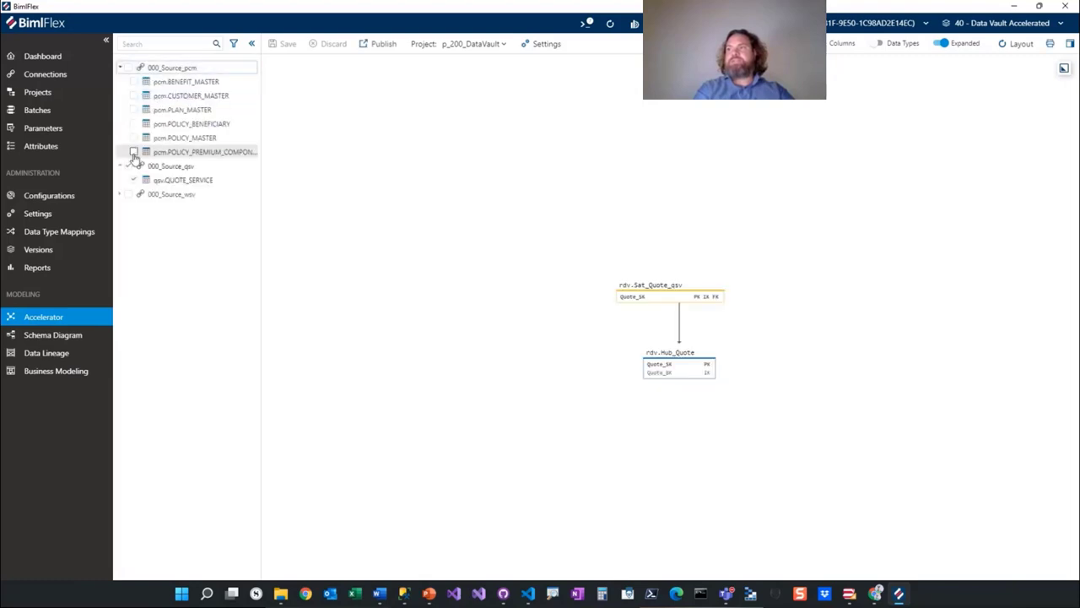
pyautogui.click(134, 139)
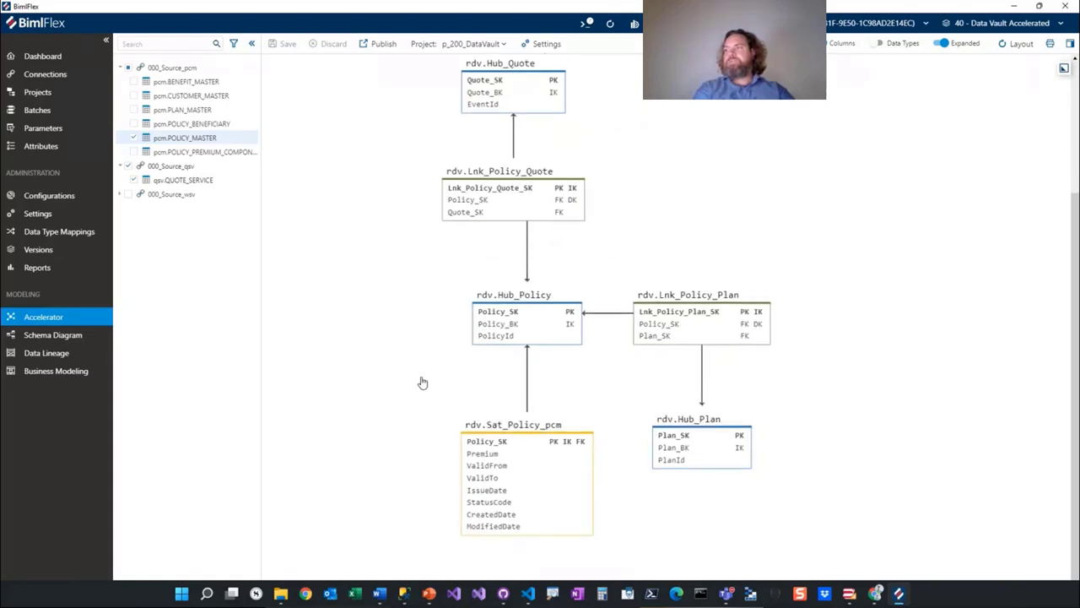
# Examine the links between the quote, policy and plan hubs and their satellites in the diagram
pyautogui.moveTo(571, 326)
pyautogui.moveTo(695, 451)
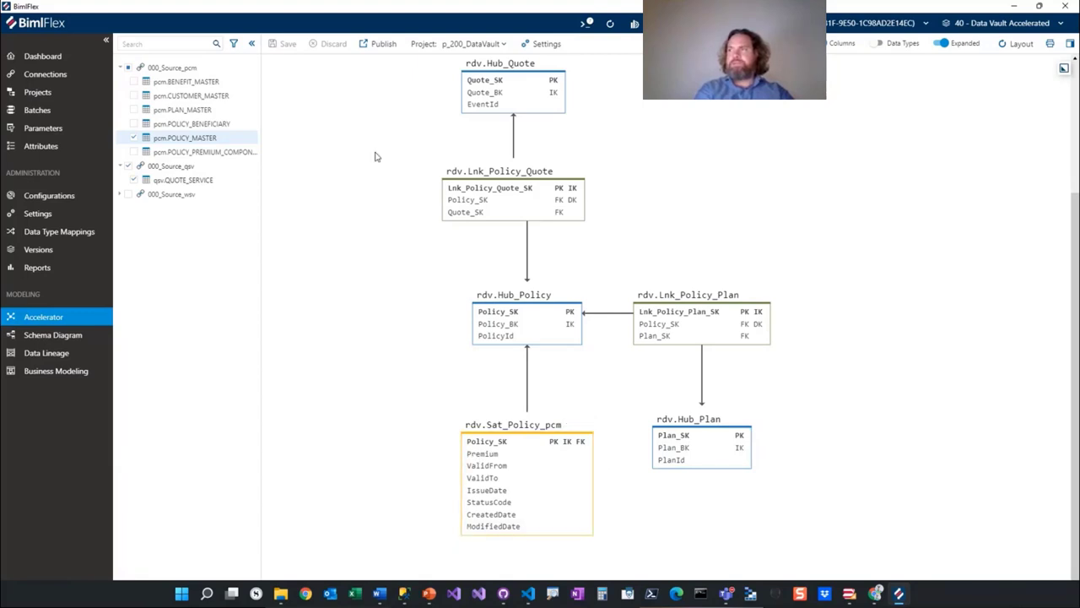
pyautogui.scroll(3, 368, 135)
pyautogui.moveTo(453, 222)
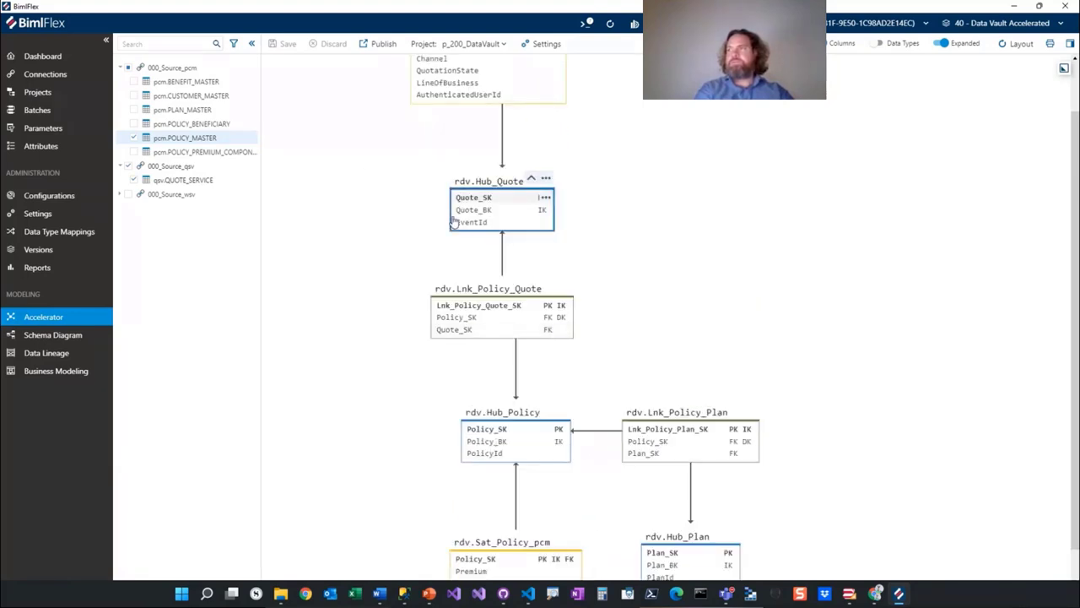
pyautogui.scroll(5, 349, 156)
pyautogui.moveTo(552, 168)
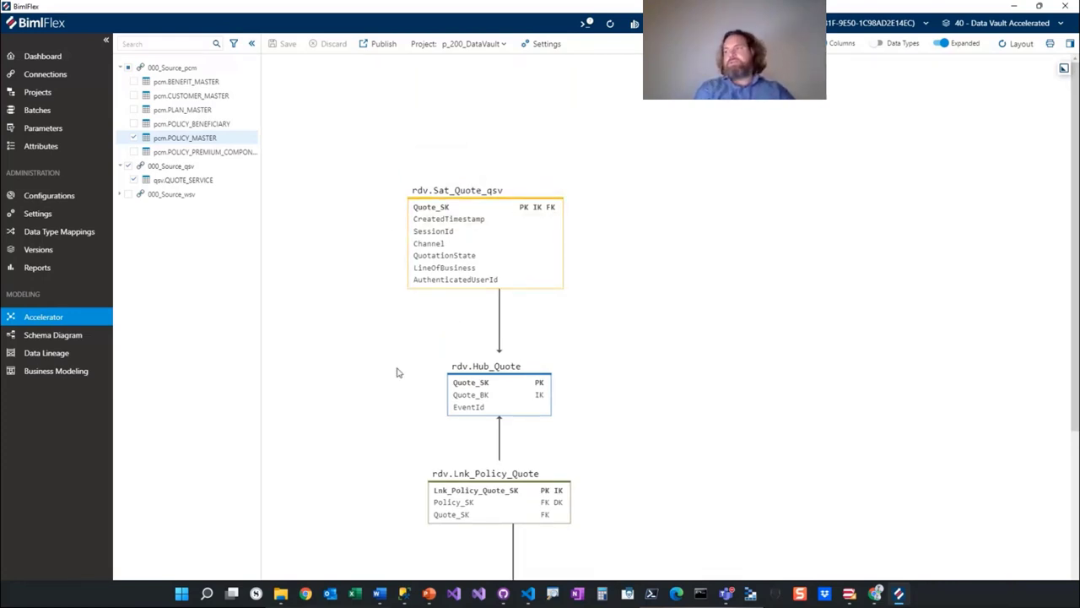
pyautogui.scroll(-3, 396, 346)
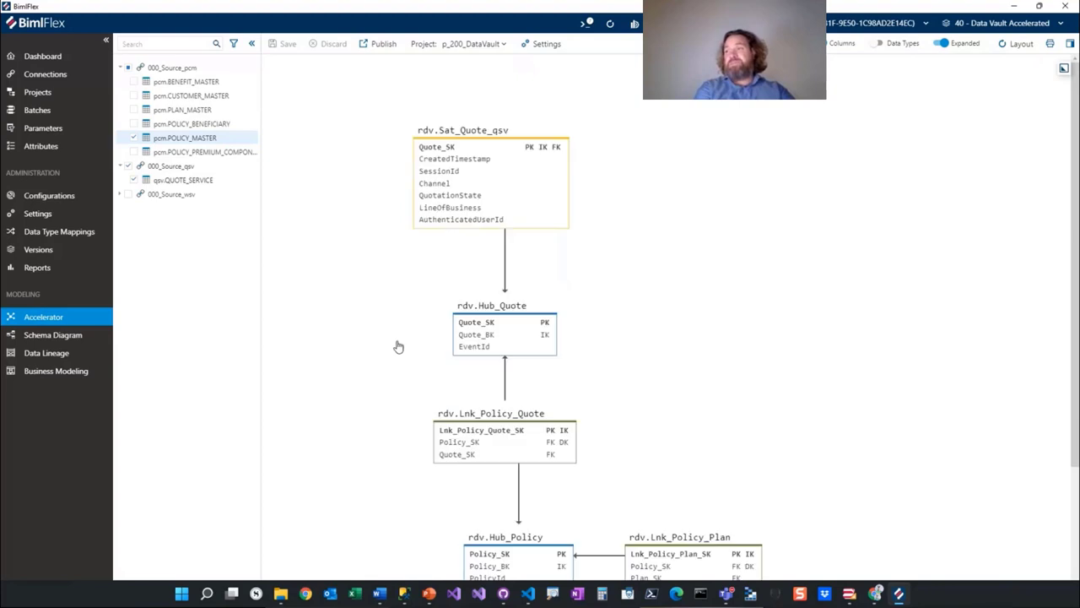
# Add all 000_Source_pcm tables to the diagram and examine the links around Hub_Policy and Lnk_PremiumComponent
pyautogui.click(128, 68)
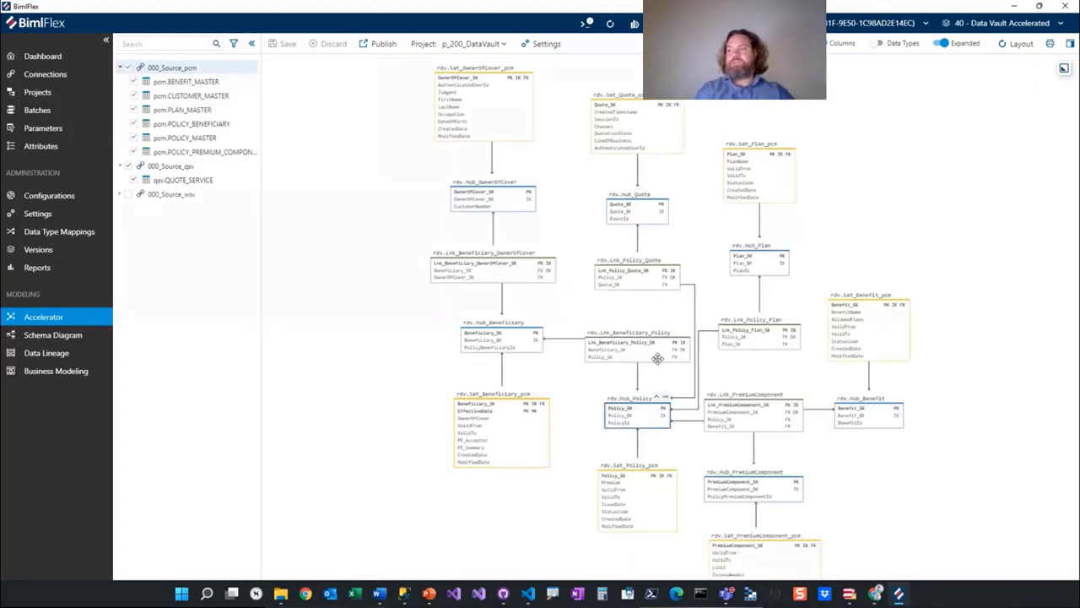
pyautogui.scroll(1, 656, 357)
pyautogui.scroll(1, 611, 335)
pyautogui.scroll(1, 611, 335)
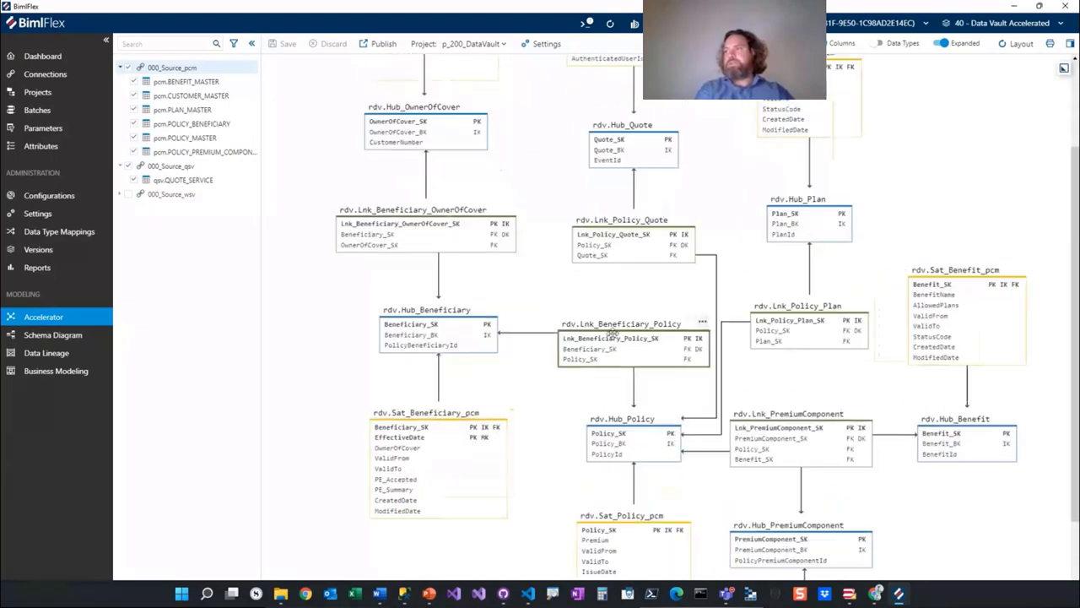
pyautogui.scroll(2, 763, 396)
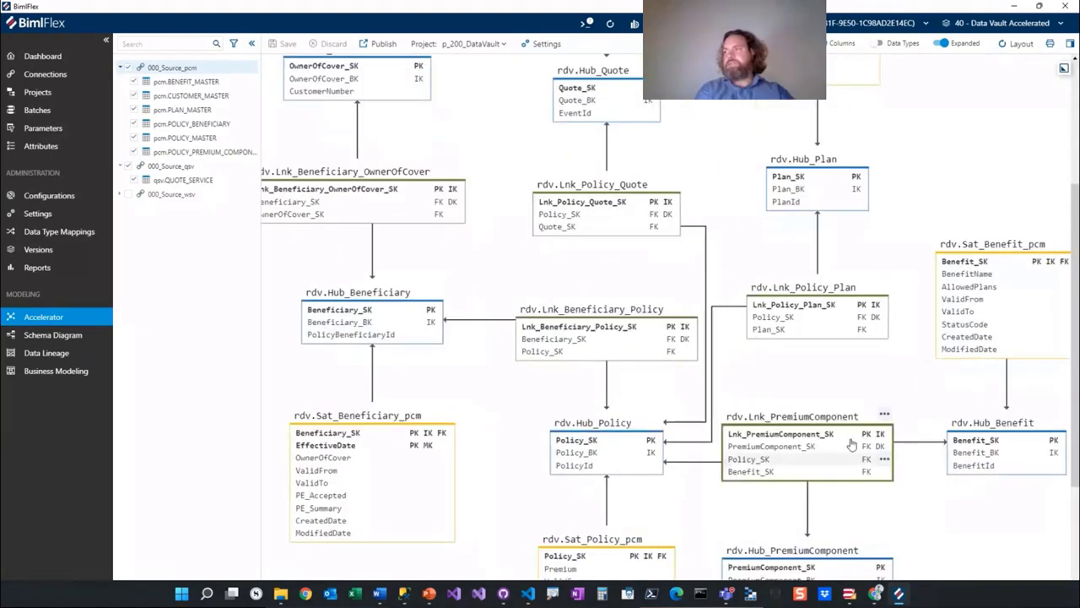
pyautogui.scroll(1, 848, 438)
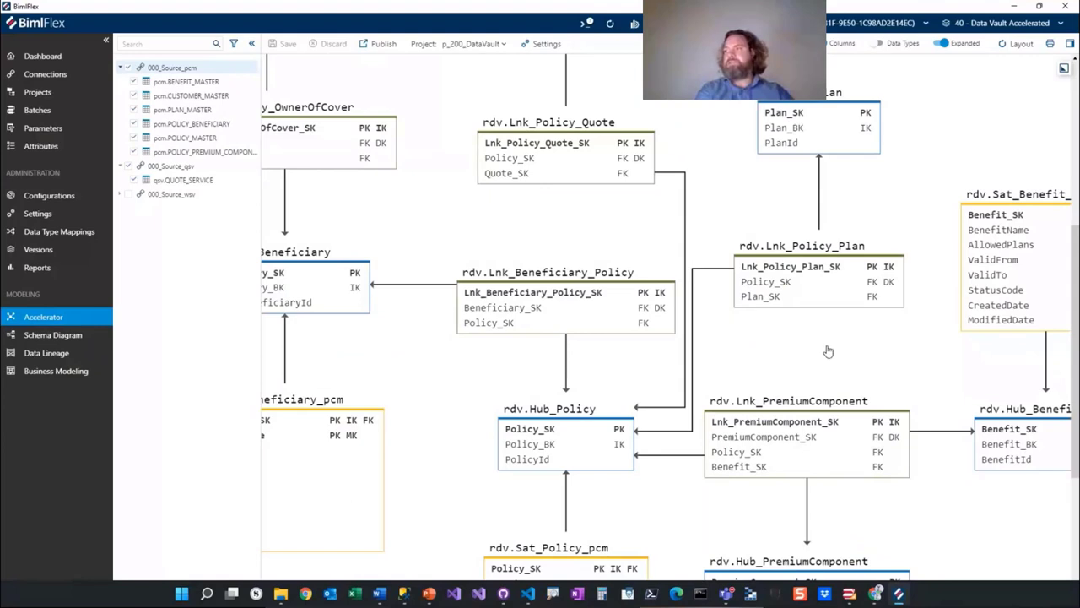
pyautogui.moveTo(828, 351); pyautogui.dragTo(725, 333)
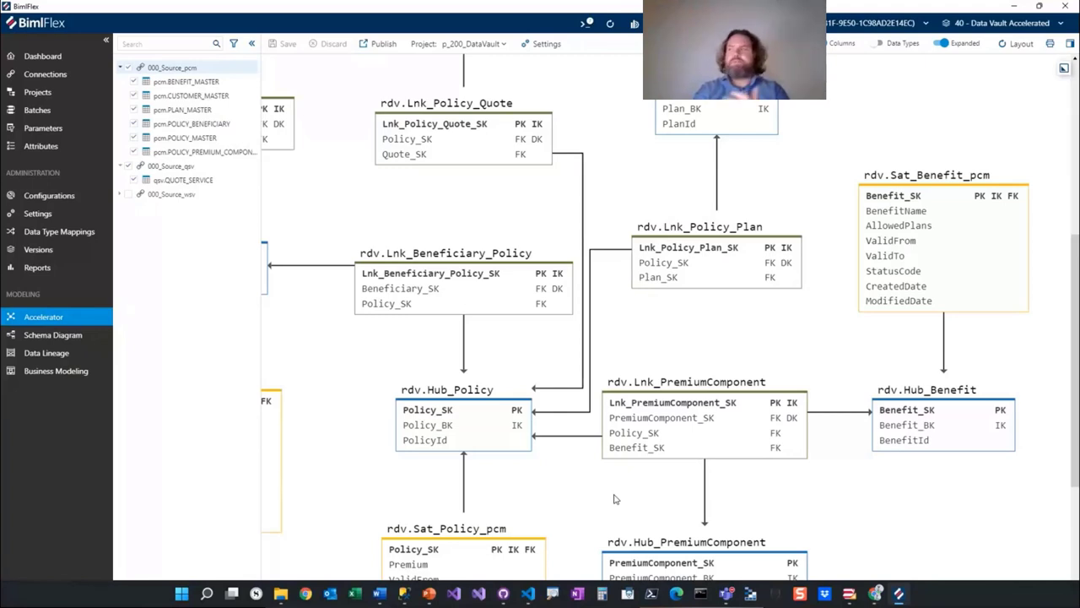
# Check the business entity of Hub_Policy's POLICY_MASTER source object and review the quote and plan hubs in the diagram
pyautogui.click(453, 388)
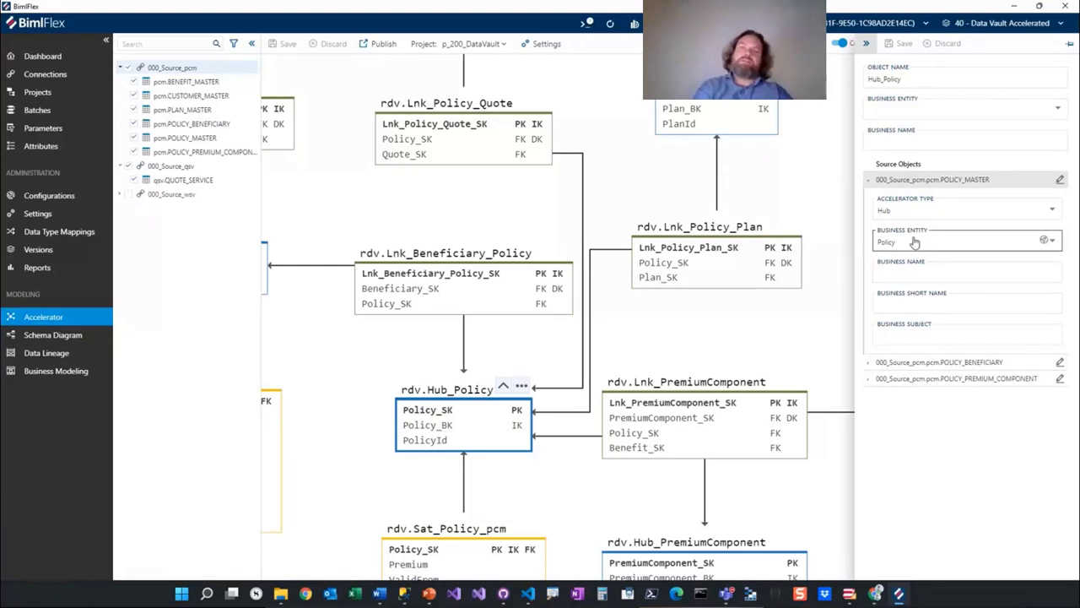
pyautogui.click(333, 382)
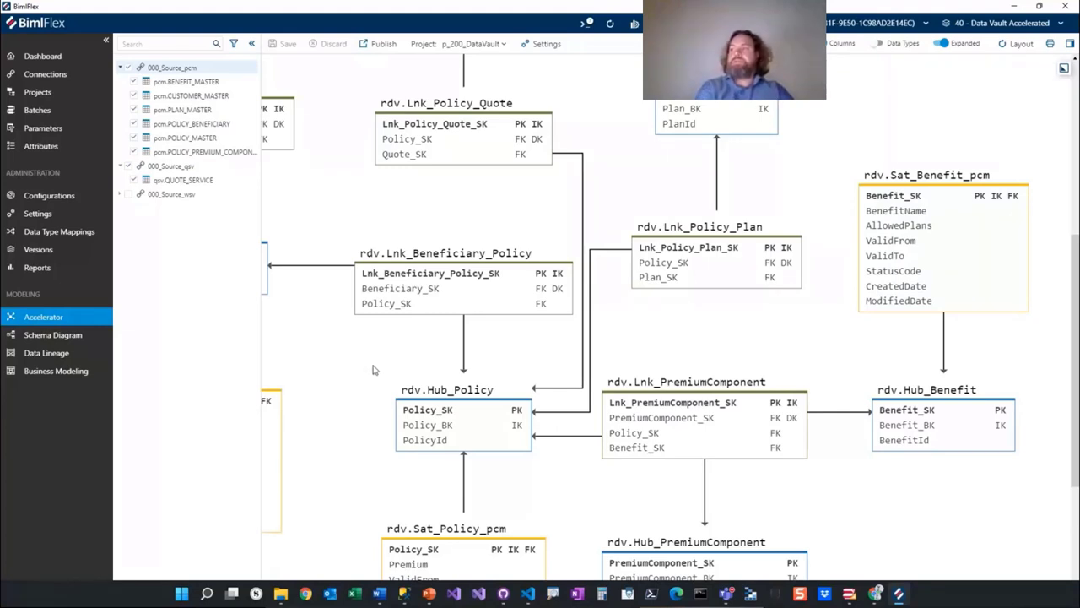
pyautogui.moveTo(377, 211); pyautogui.dragTo(395, 302)
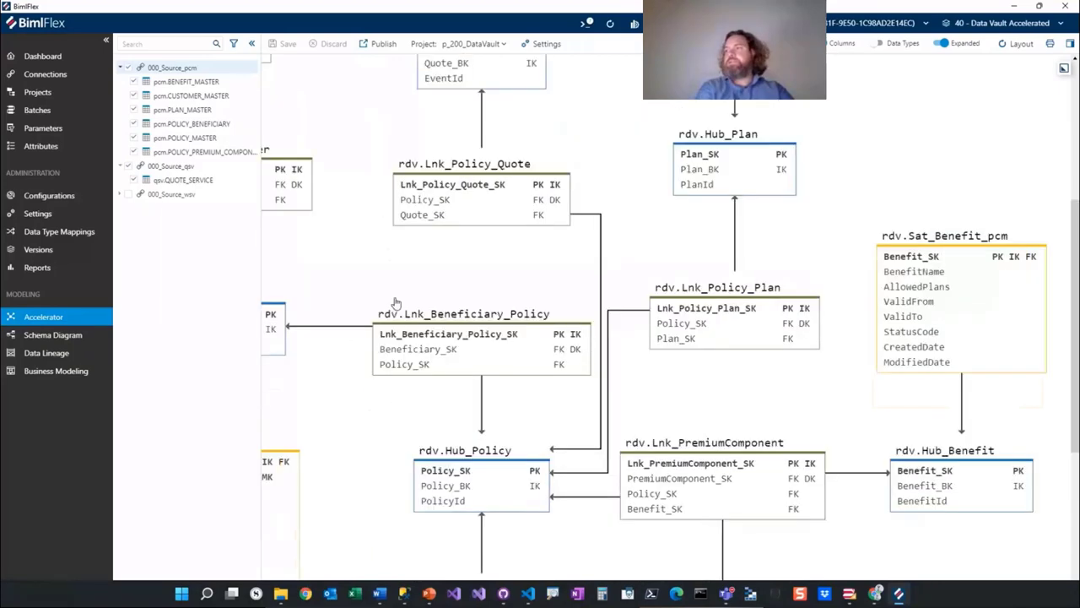
pyautogui.scroll(1, 395, 302)
pyautogui.scroll(3, 375, 237)
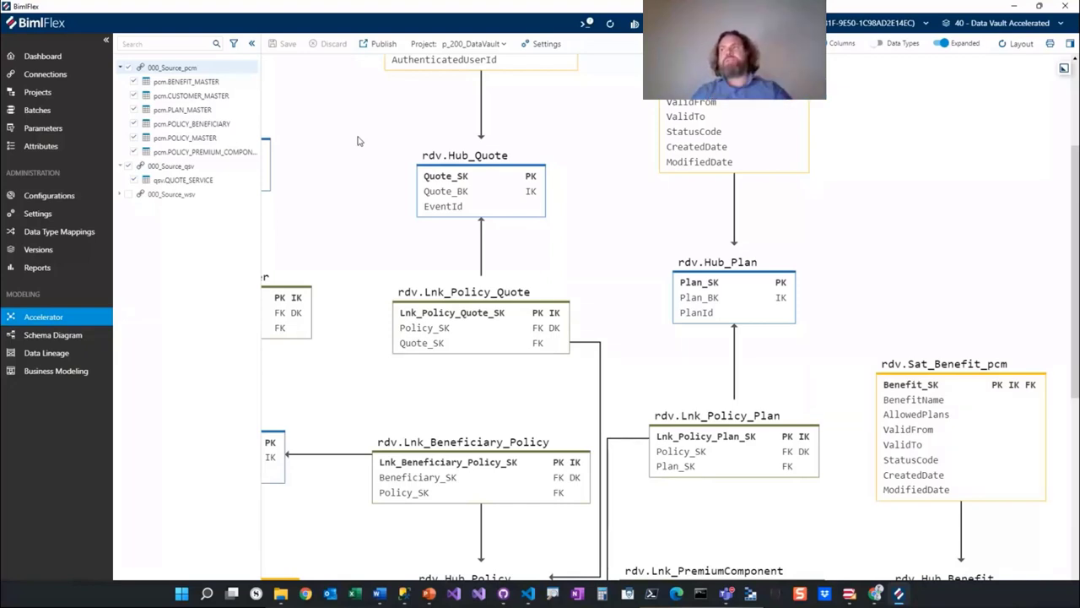
pyautogui.moveTo(328, 117); pyautogui.dragTo(341, 215)
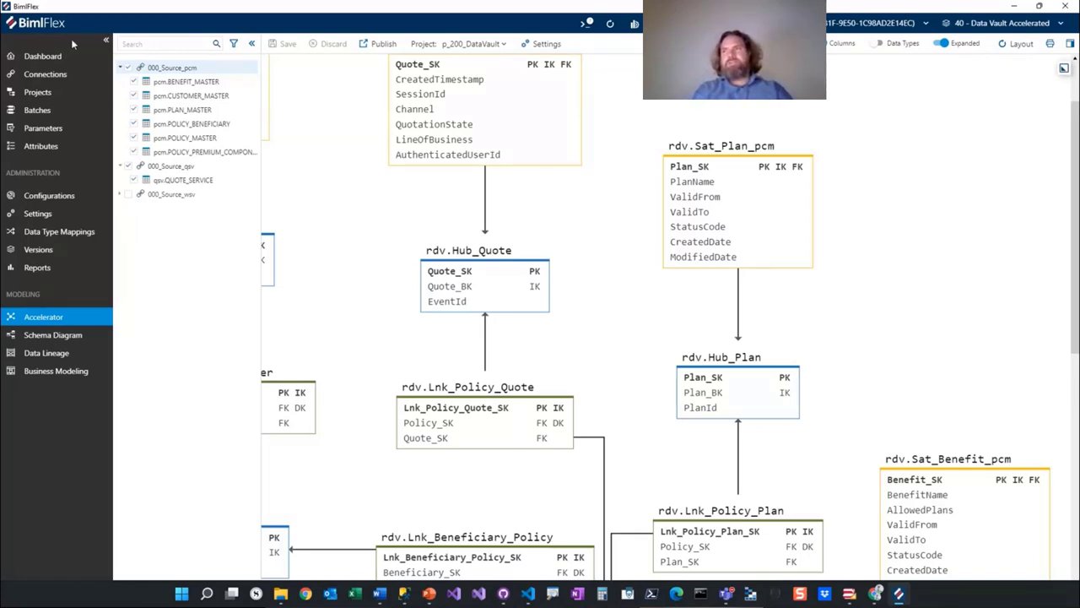
# View the connections list, switch to the 45 - Data Vault Derived version and open its Accelerator
pyautogui.click(39, 74)
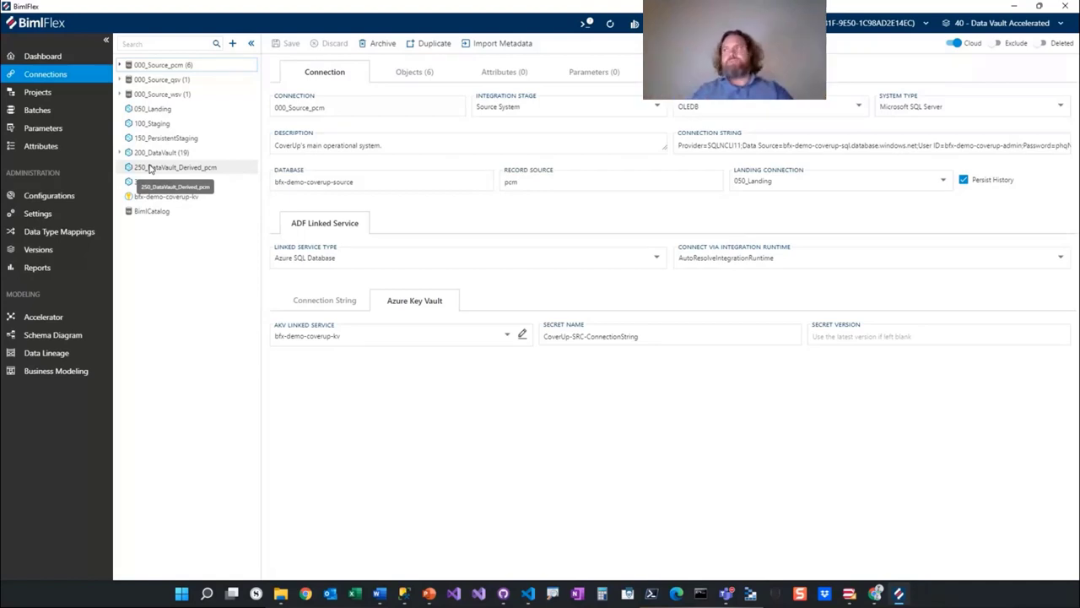
pyautogui.click(1002, 22)
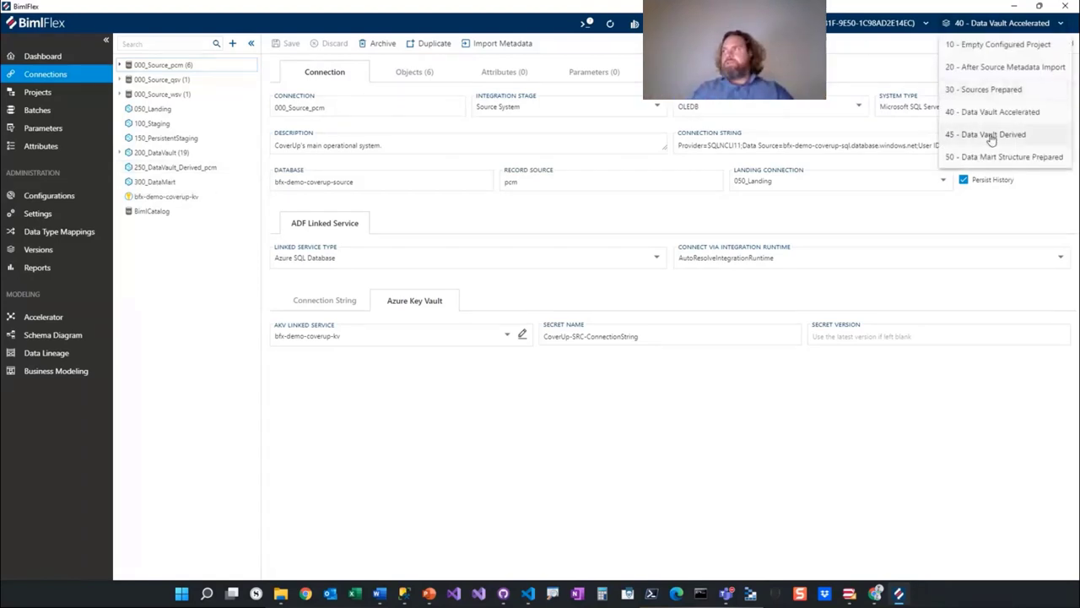
pyautogui.click(989, 133)
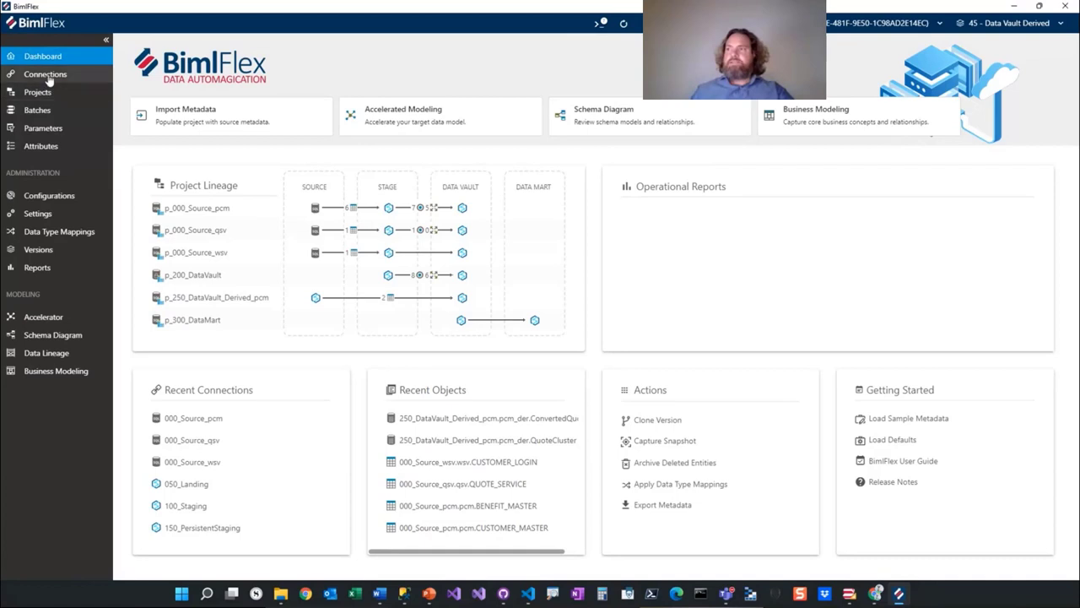
pyautogui.click(47, 320)
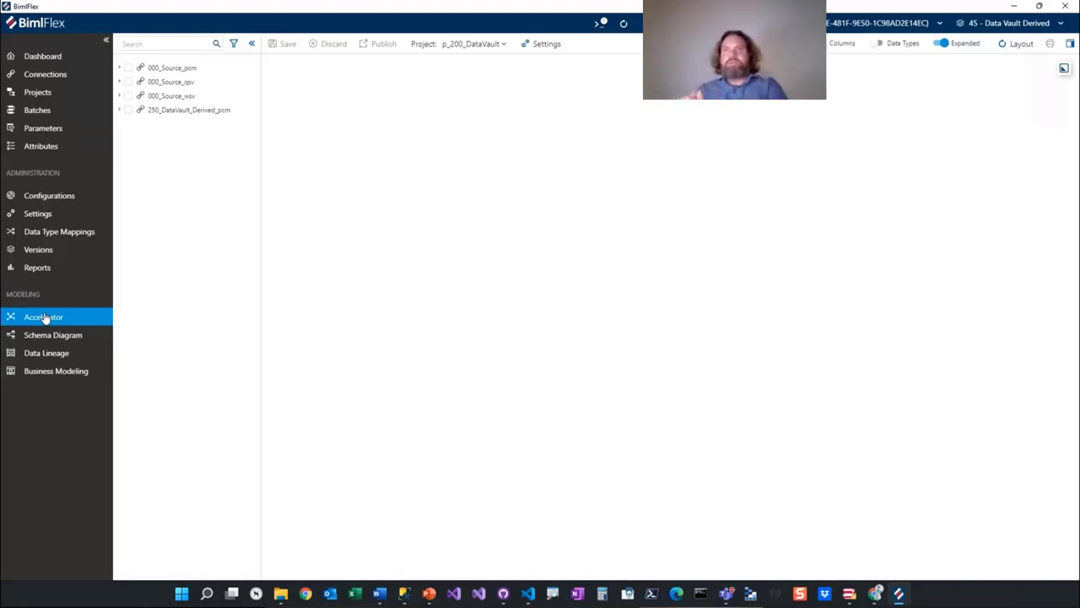
# Add pcm_der.ConvertedQuote and pcm_der.QuoteCluster from 250_DataVault_Derived_pcm to the Accelerator diagram with columns displayed
pyautogui.click(121, 112)
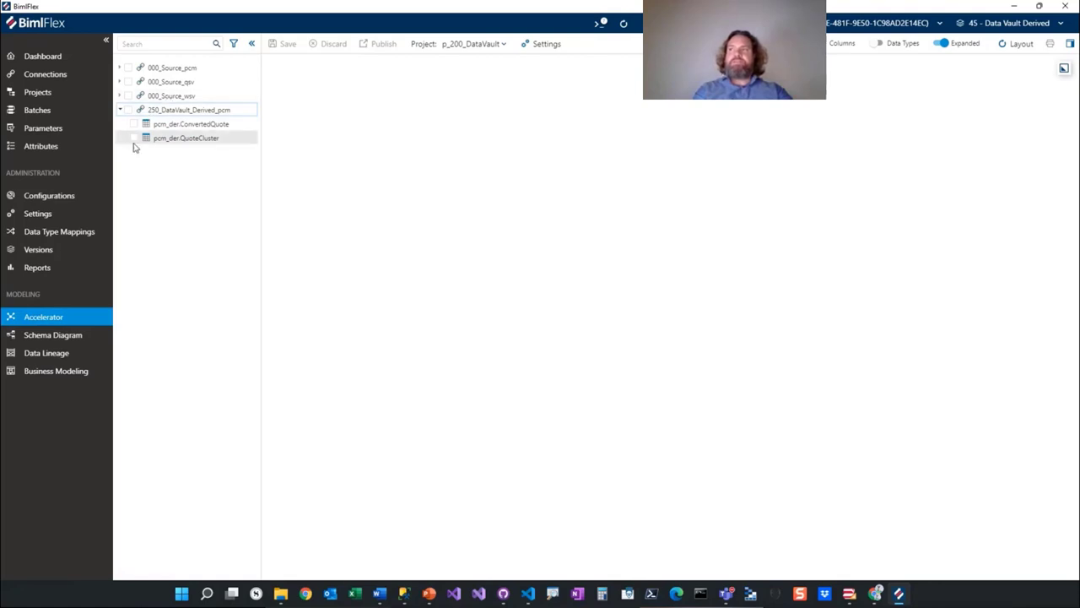
pyautogui.click(133, 125)
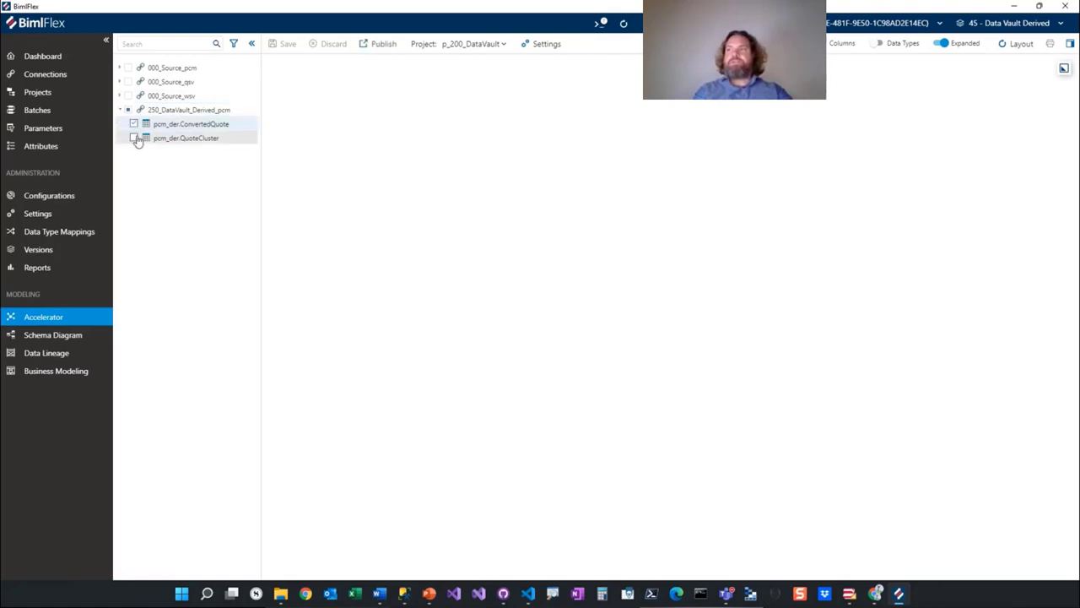
pyautogui.click(133, 139)
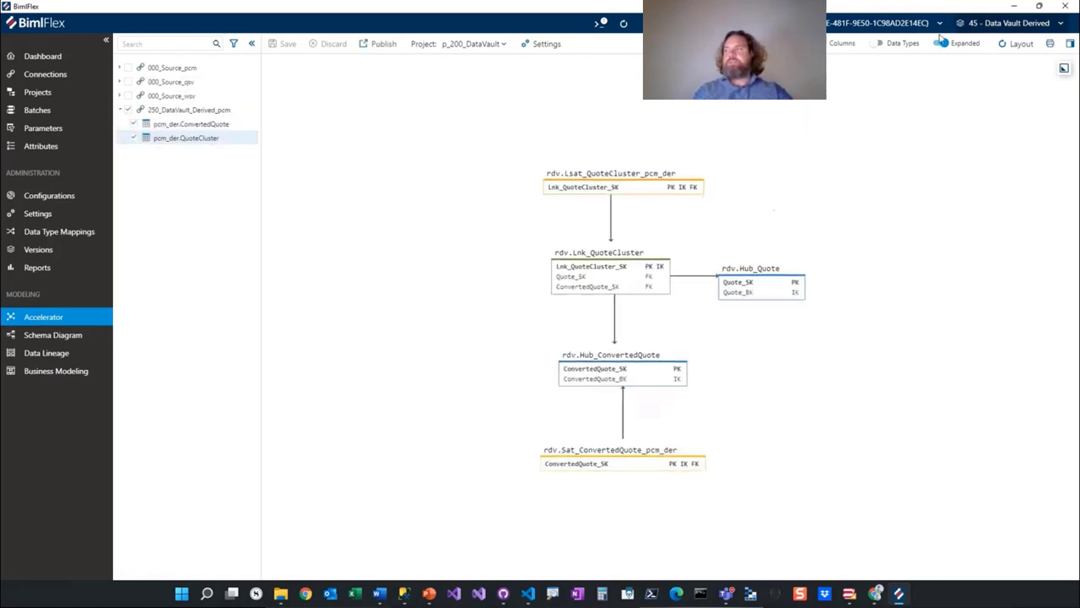
pyautogui.click(829, 46)
pyautogui.scroll(3, 765, 408)
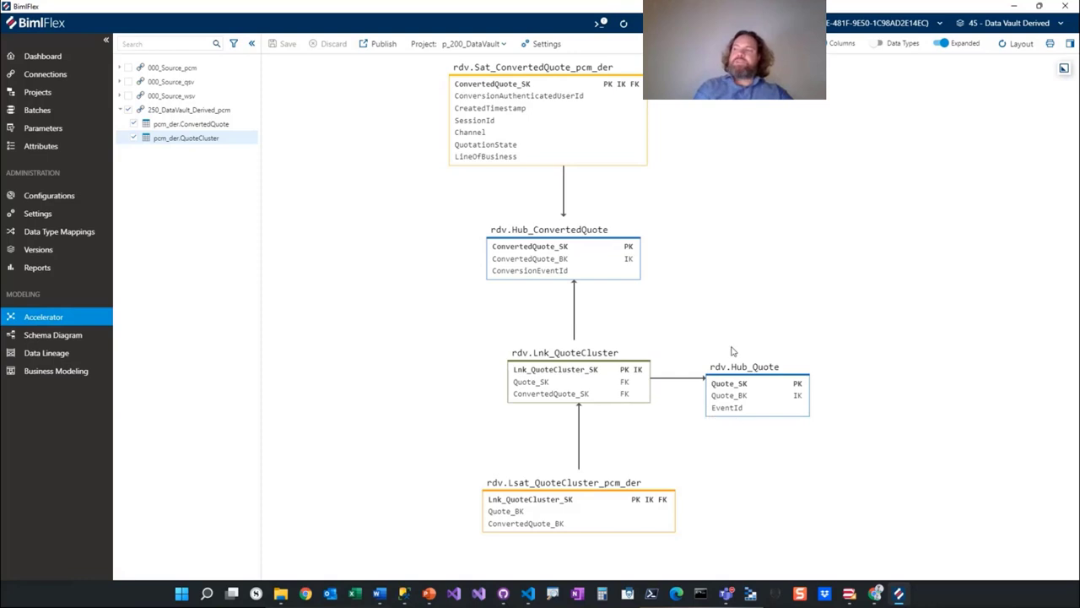
pyautogui.click(770, 414)
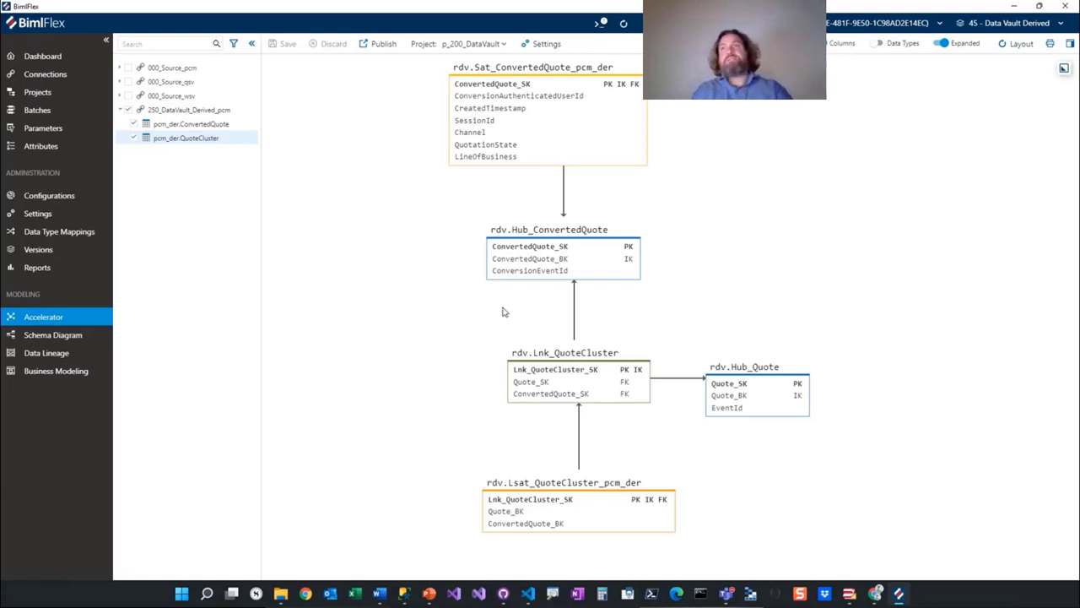
# Add qsv.QUOTE_SERVICE and pcm.POLICY_MASTER to the derived diagram and examine how Lnk_QuoteCluster connects to Hub_Quote and the policy model
pyautogui.click(119, 83)
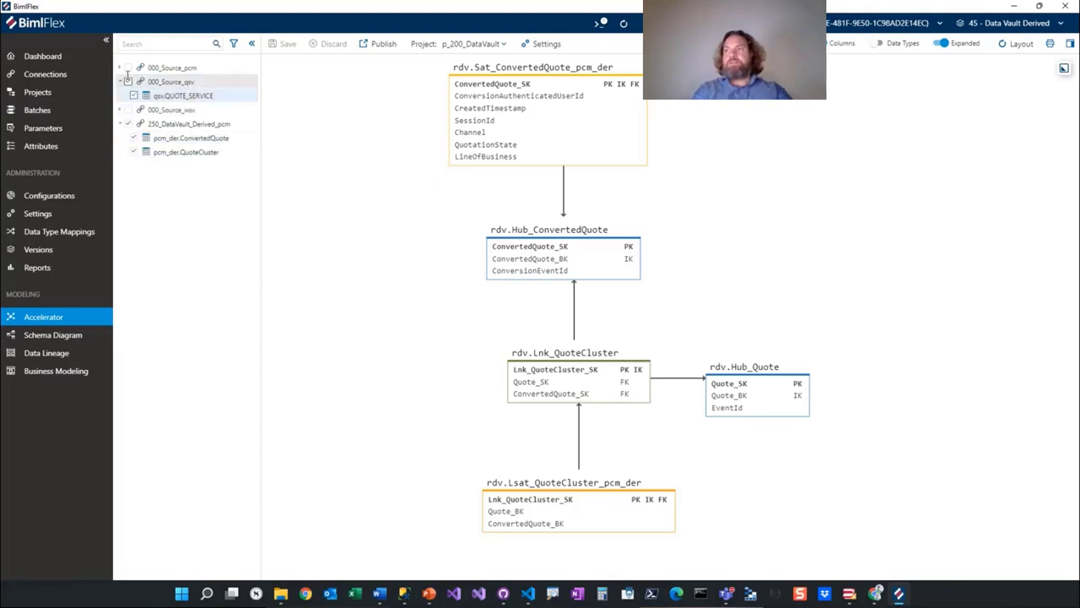
pyautogui.click(120, 69)
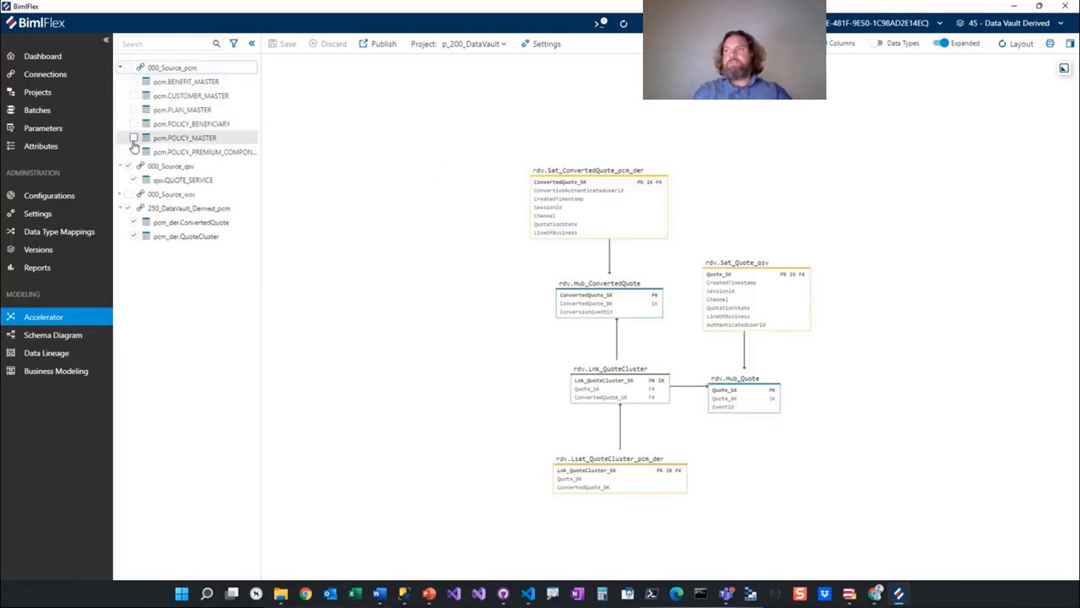
pyautogui.click(134, 138)
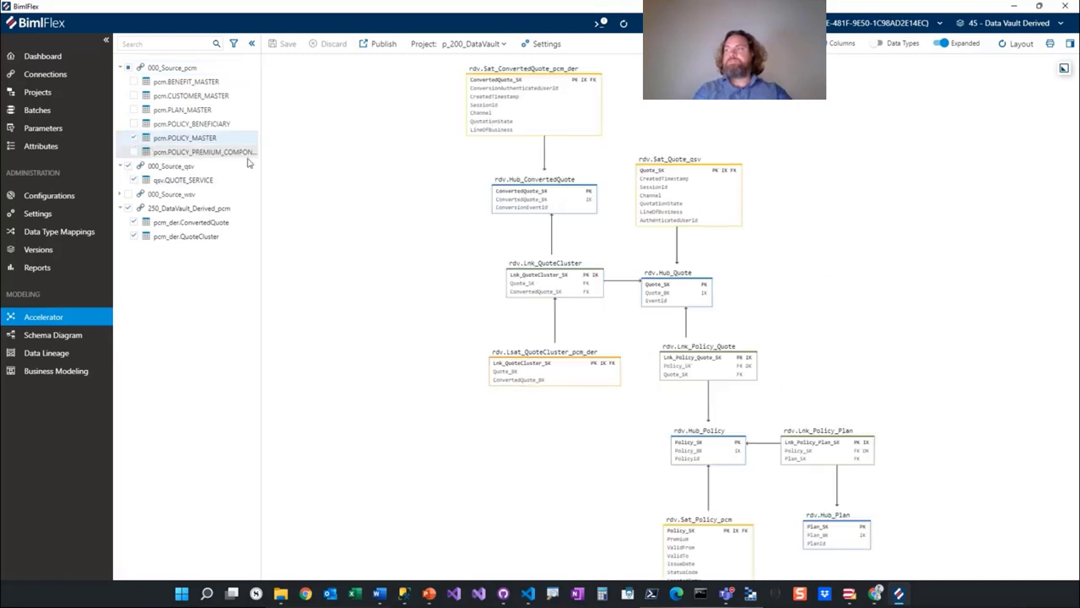
pyautogui.scroll(1, 799, 487)
pyautogui.scroll(1, 742, 484)
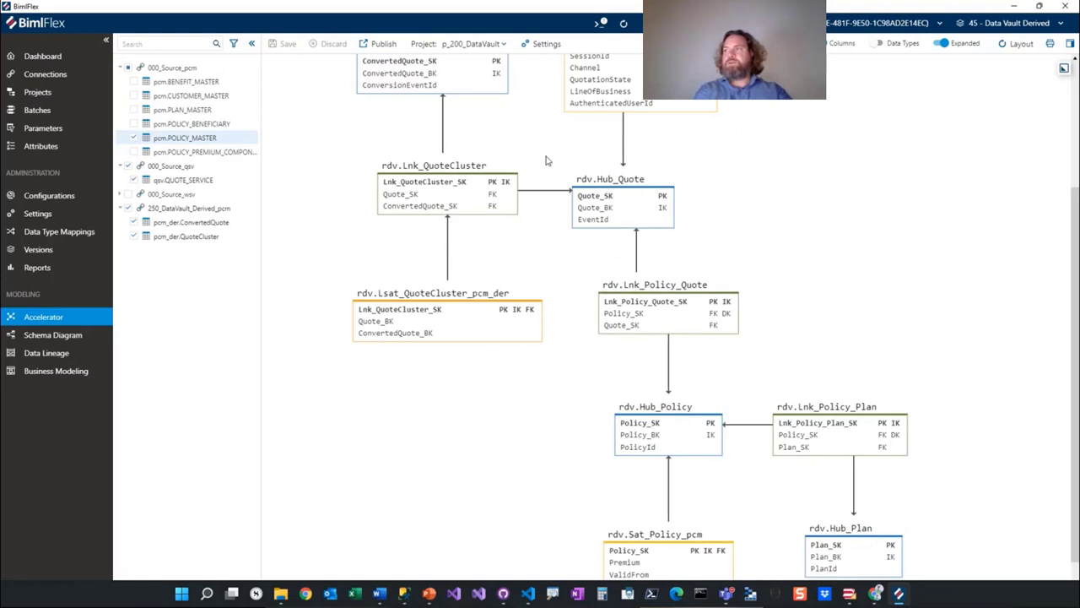
pyautogui.scroll(3, 540, 186)
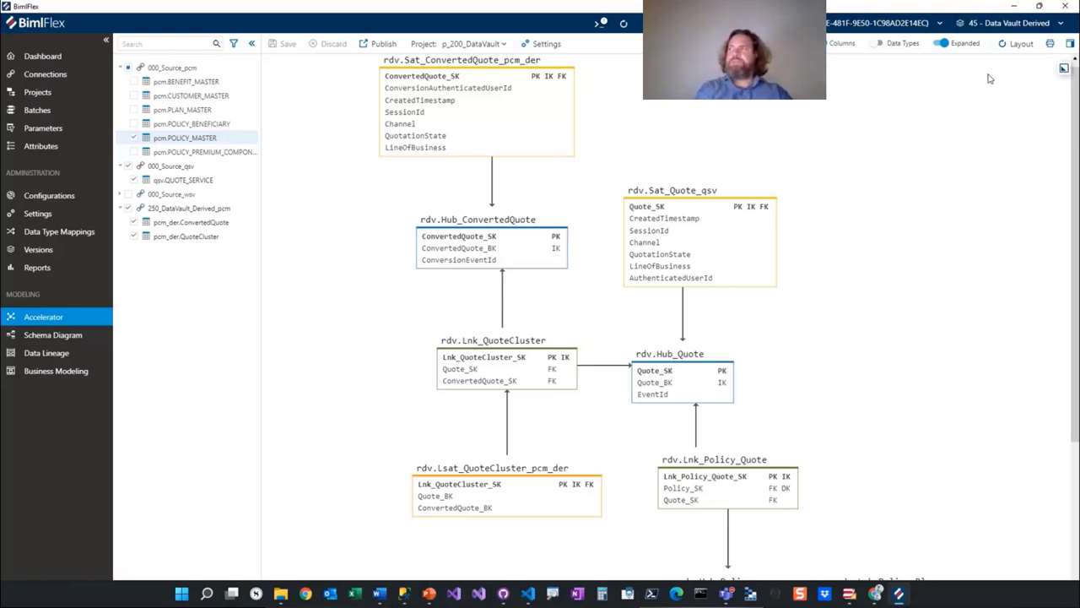
# Switch to the 50 - Data Mart Structure Prepared version and display the 300_DataMart connection's schema diagram with columns
pyautogui.click(991, 31)
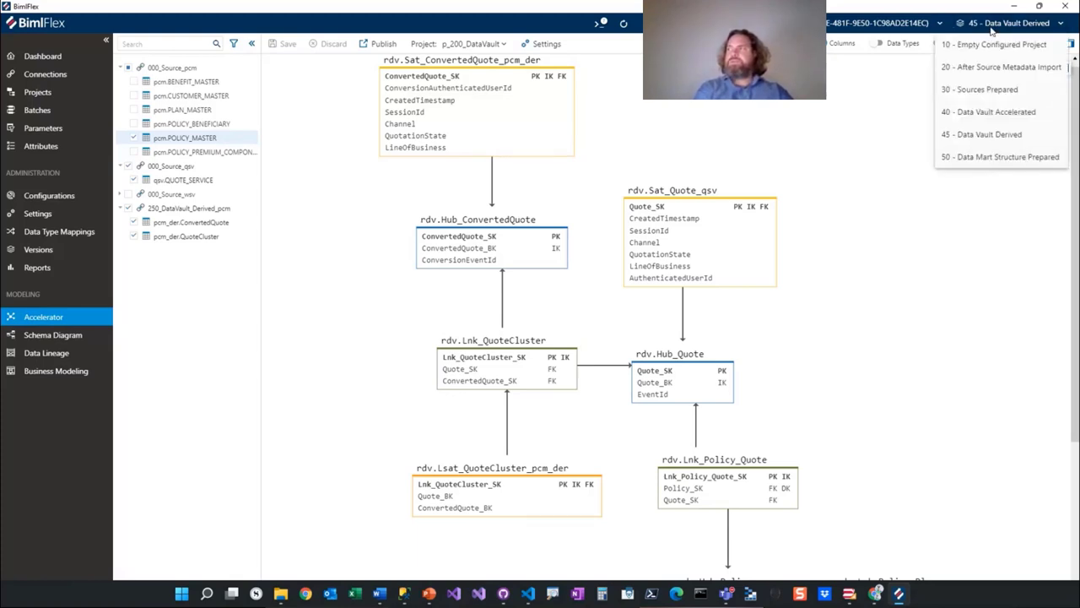
pyautogui.click(981, 160)
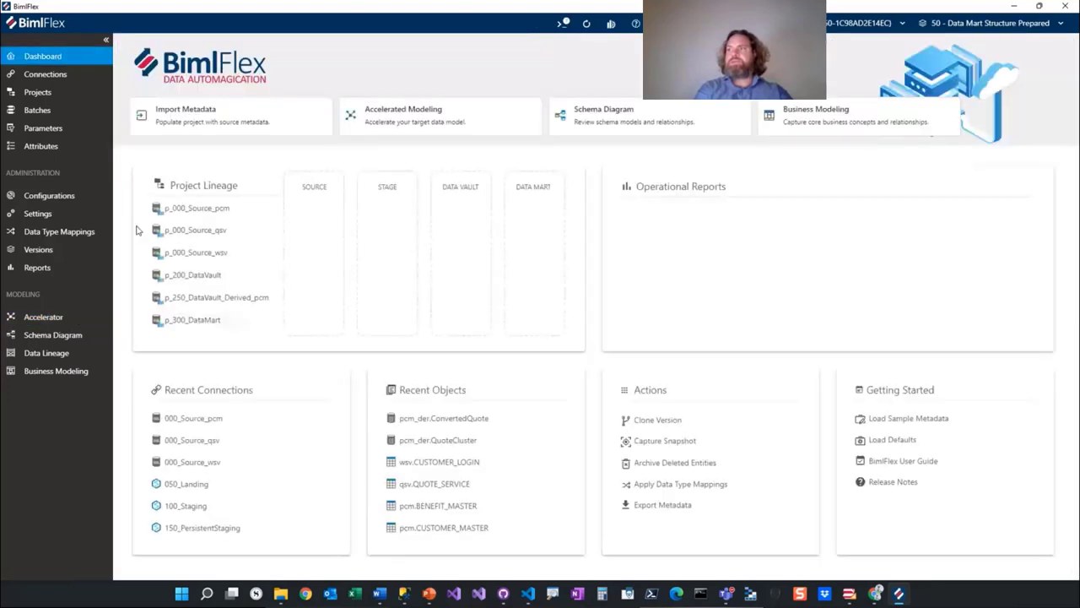
pyautogui.click(35, 338)
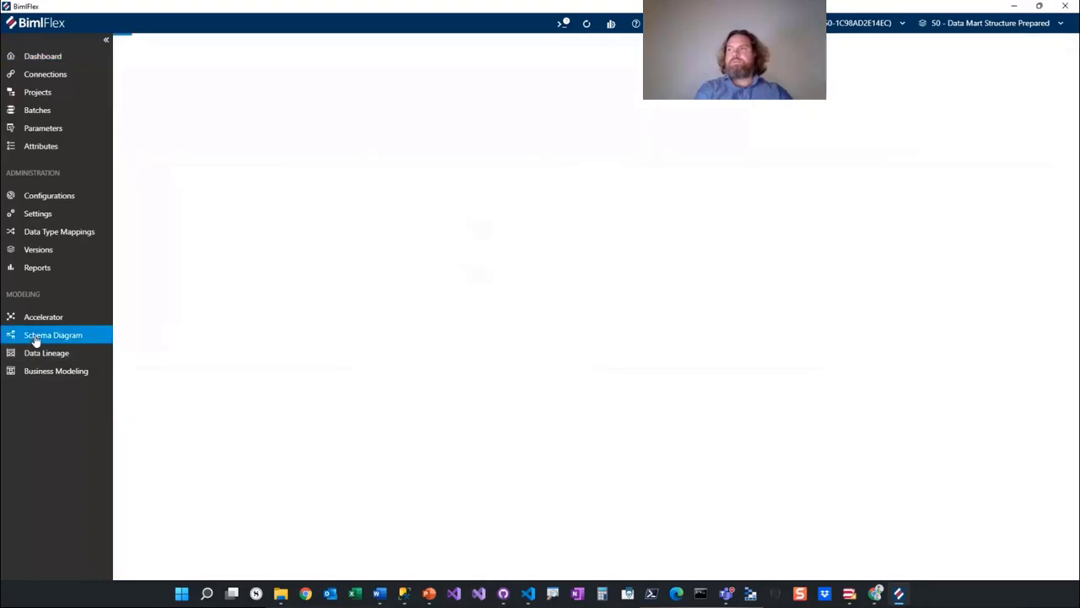
pyautogui.click(127, 137)
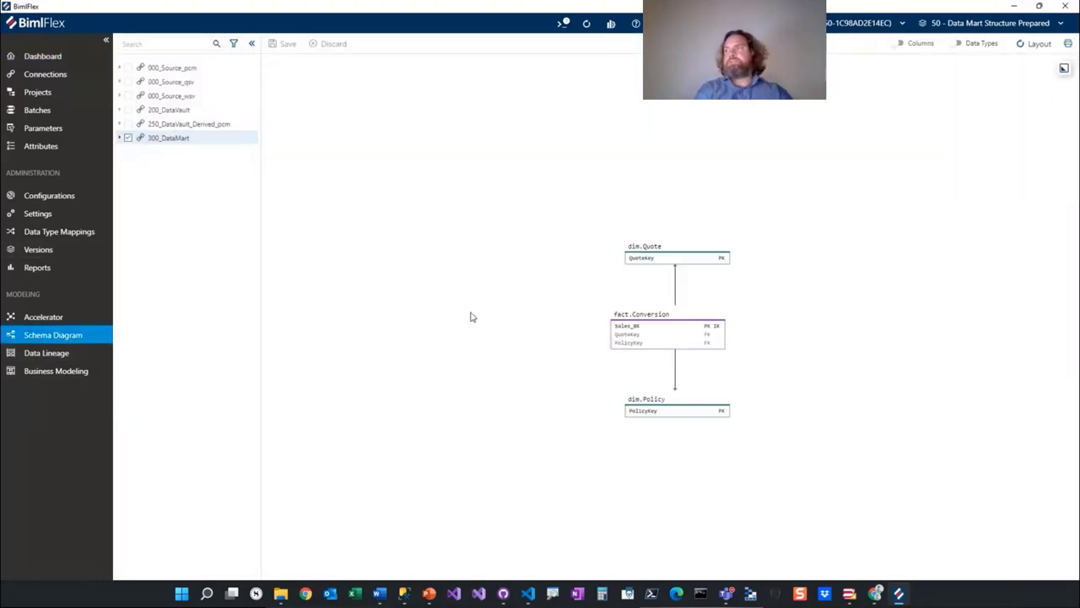
pyautogui.click(897, 43)
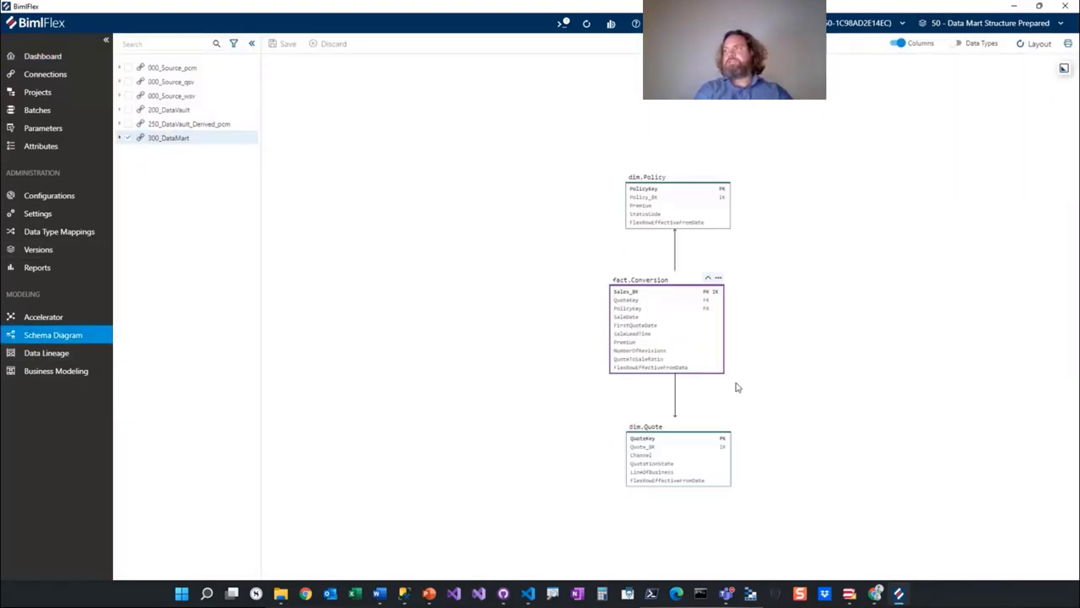
pyautogui.scroll(3, 853, 365)
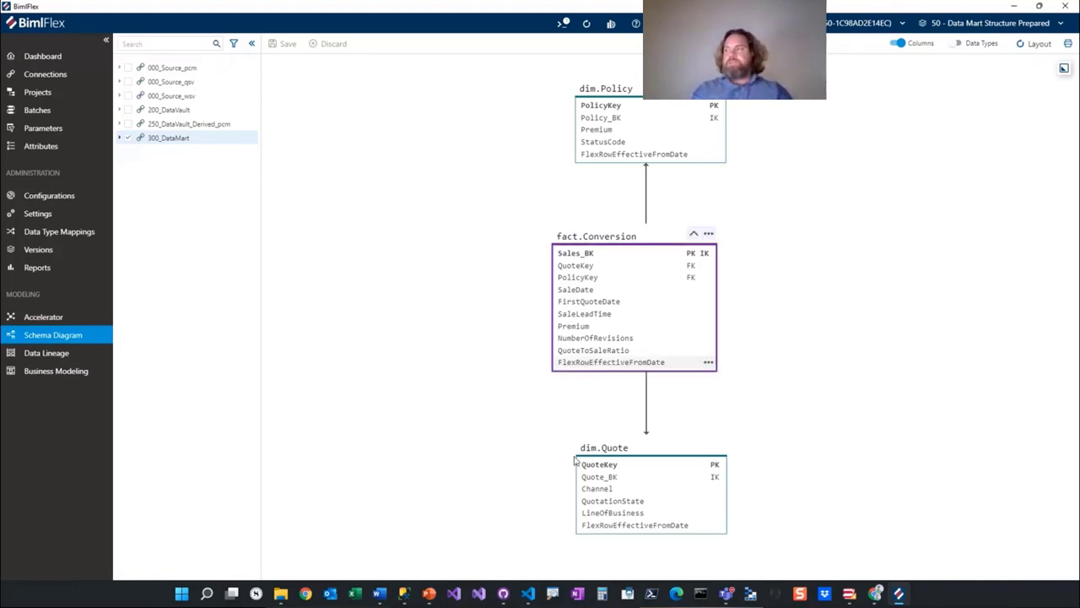
# Switch to BimlStudio and examine the datasets and pipelines defined for the bfx-demo-coverup-df data factory
pyautogui.click(848, 596)
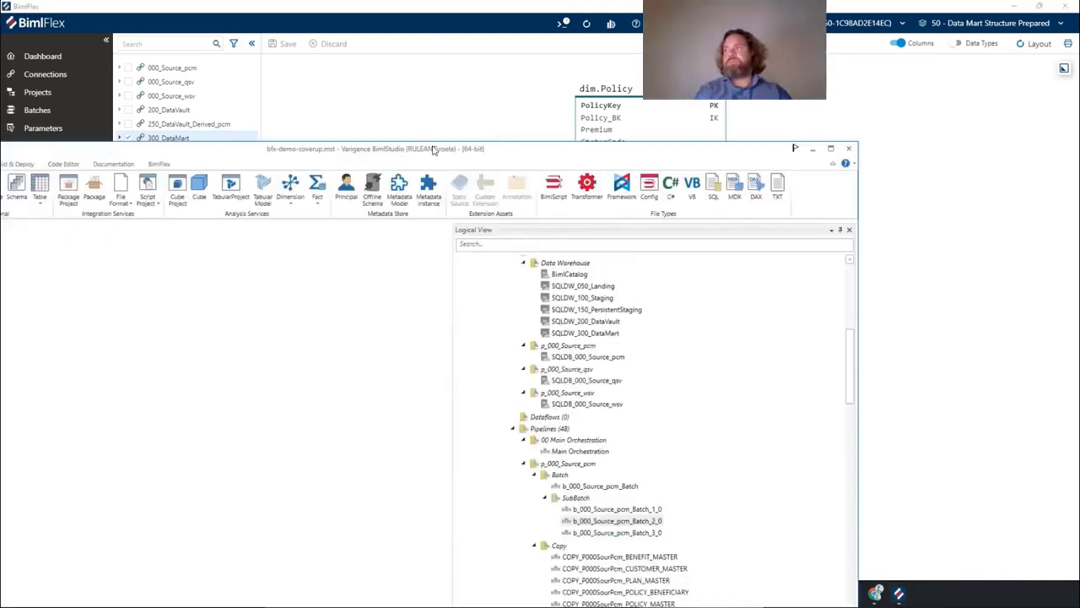
pyautogui.doubleClick(520, 115)
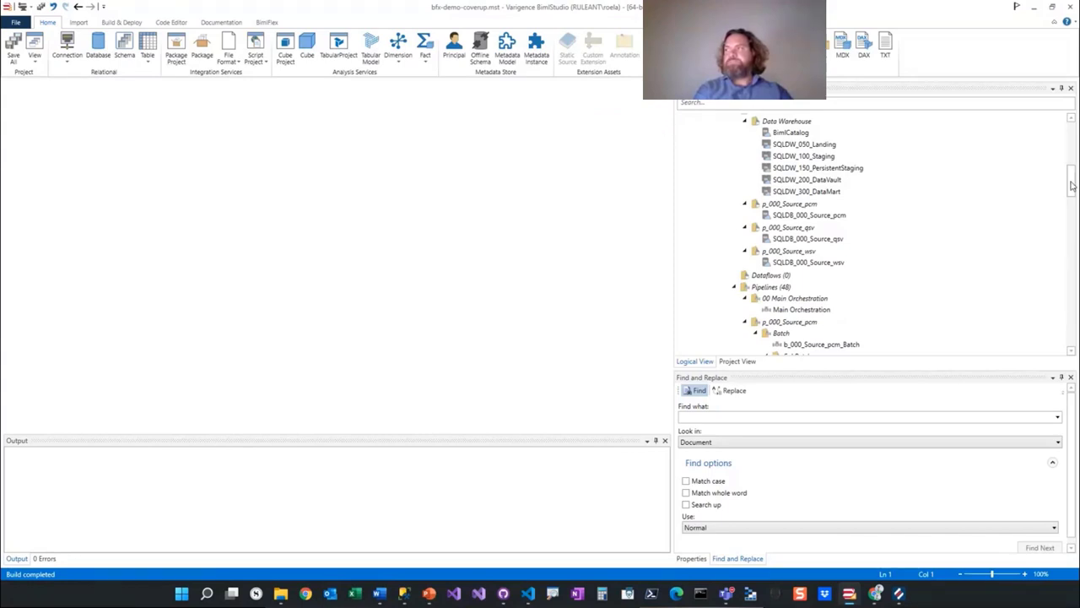
pyautogui.moveTo(1074, 187)
pyautogui.mouseDown()
pyautogui.moveTo(1065, 151)
pyautogui.moveTo(1069, 176)
pyautogui.mouseUp()
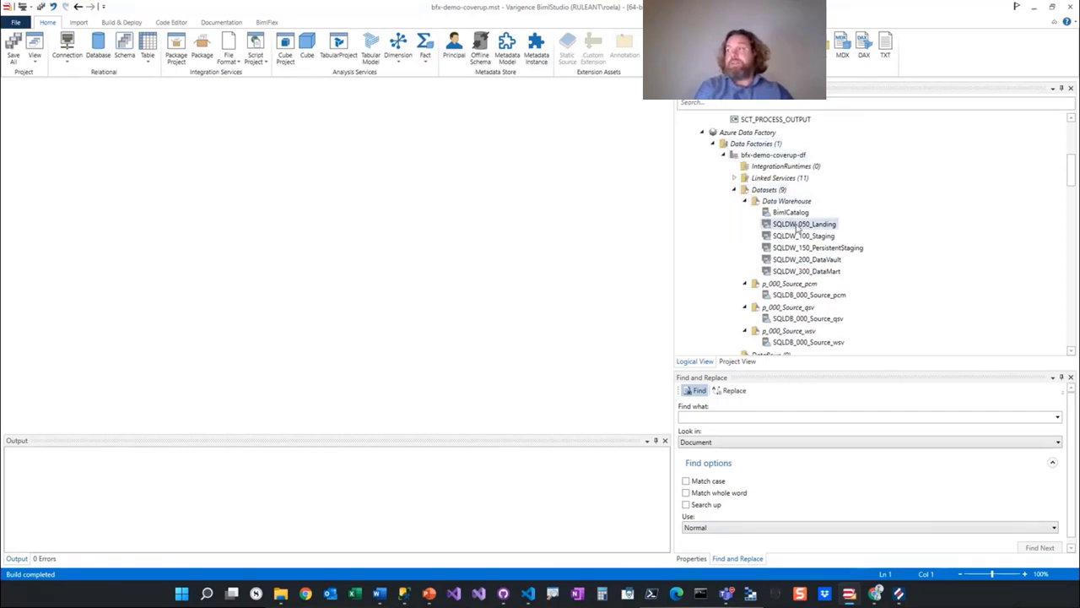
pyautogui.scroll(-4, 781, 207)
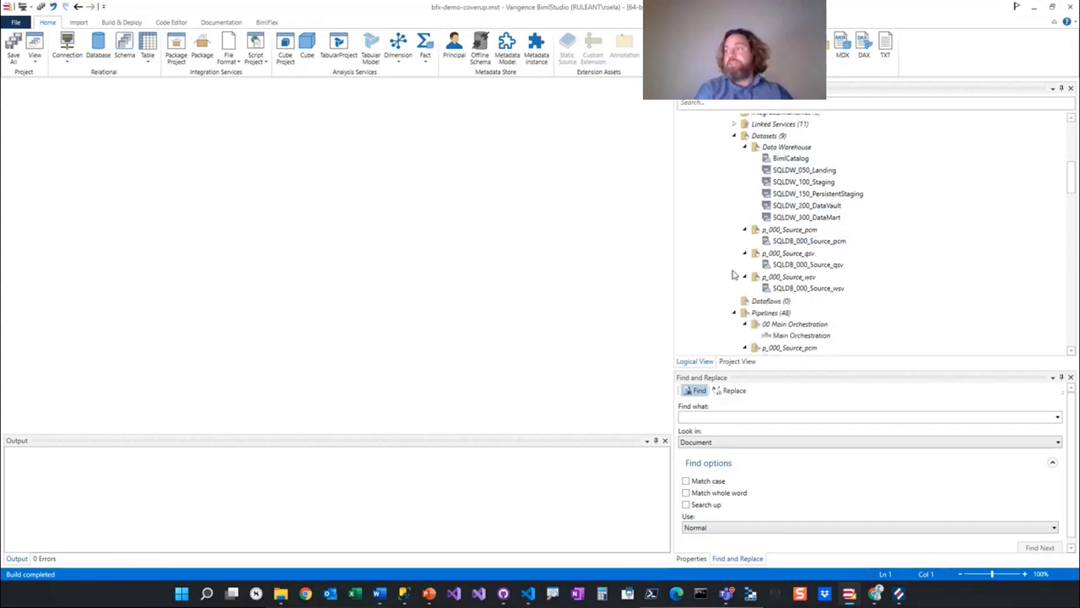
pyautogui.scroll(-3, 777, 293)
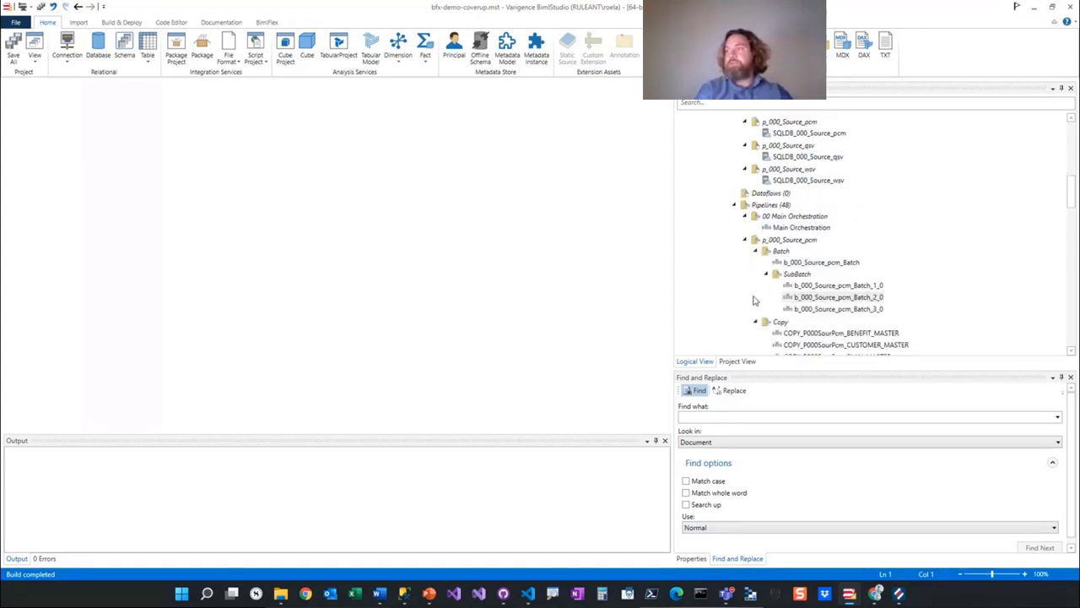
pyautogui.scroll(-2, 776, 311)
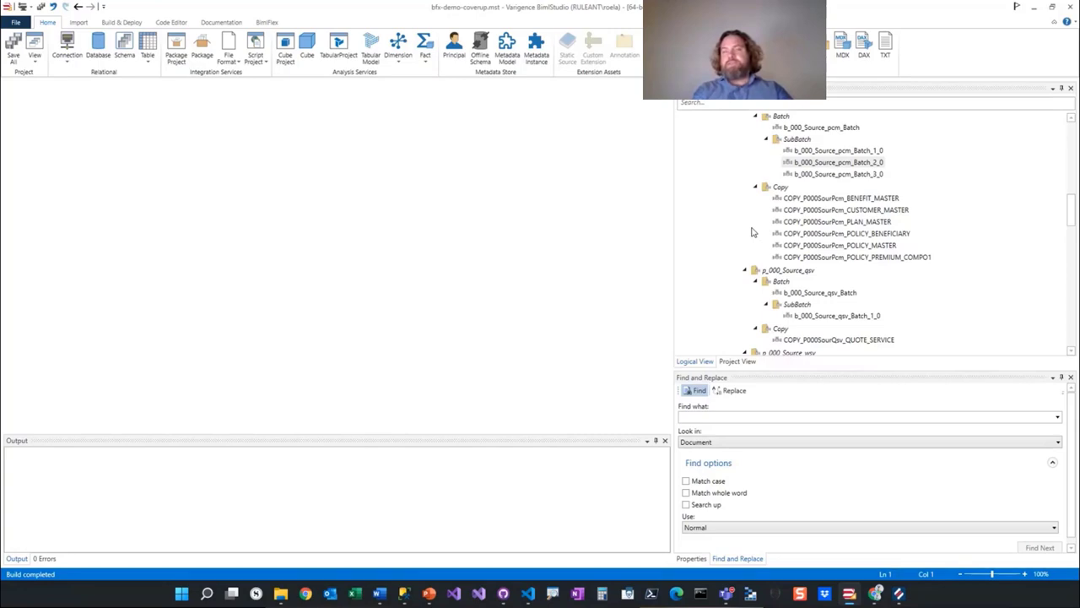
# Switch to Chrome and reload the bfx-demo-coverup-df Data Factory to check its resources on the dev branch
pyautogui.click(875, 595)
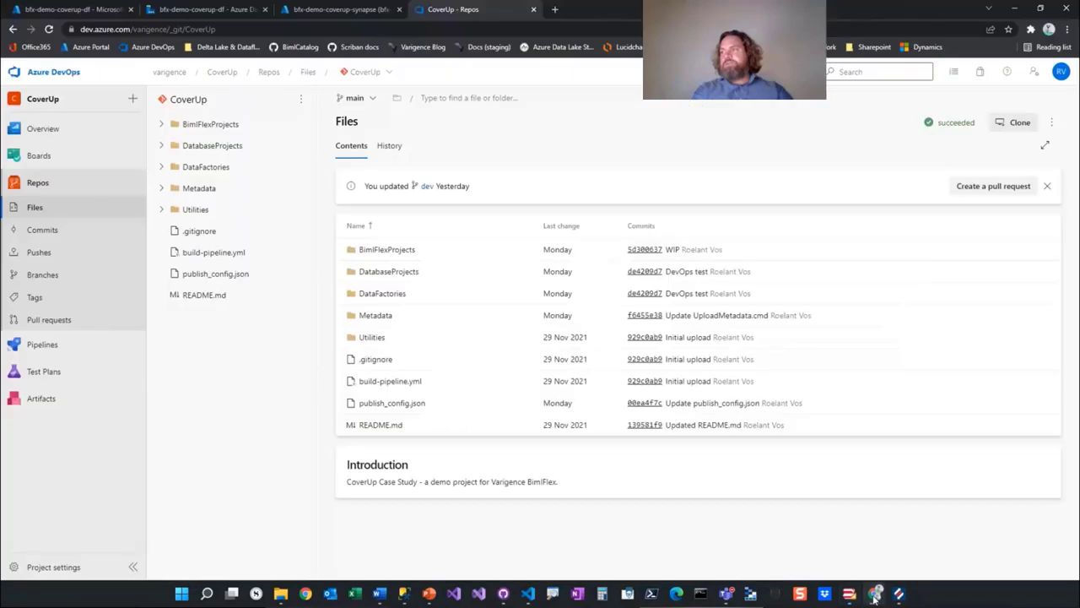
pyautogui.click(231, 14)
pyautogui.press('F5')
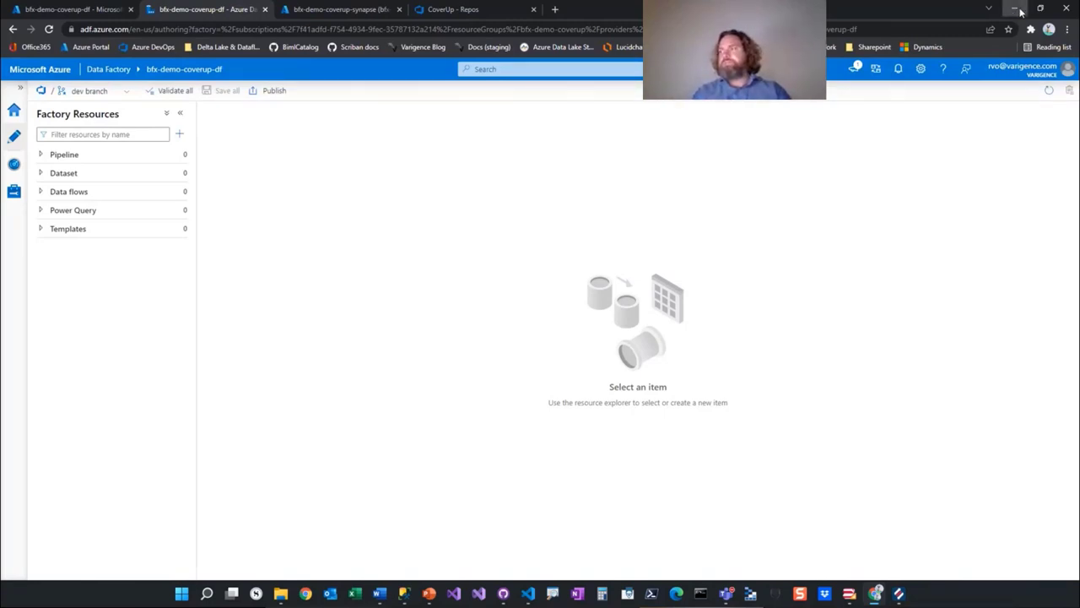
# Return to BimlStudio, build the bfx-demo-coverup project and follow the build messages in the output
pyautogui.click(1019, 10)
pyautogui.click(23, 7)
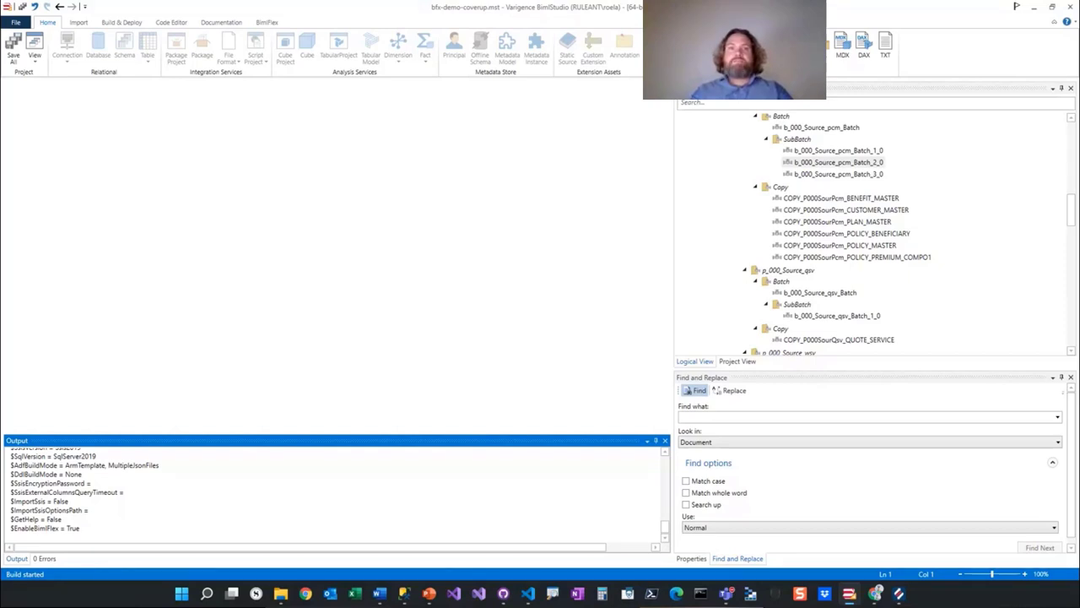
pyautogui.hotkey('alt', 'Tab')
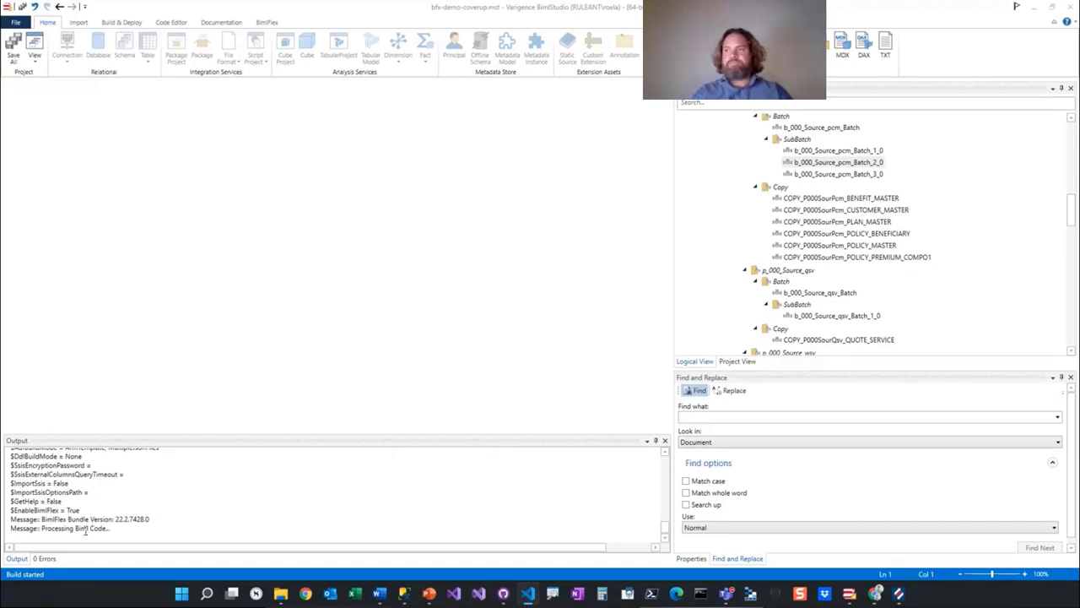
pyautogui.moveTo(119, 529); pyautogui.dragTo(20, 529)
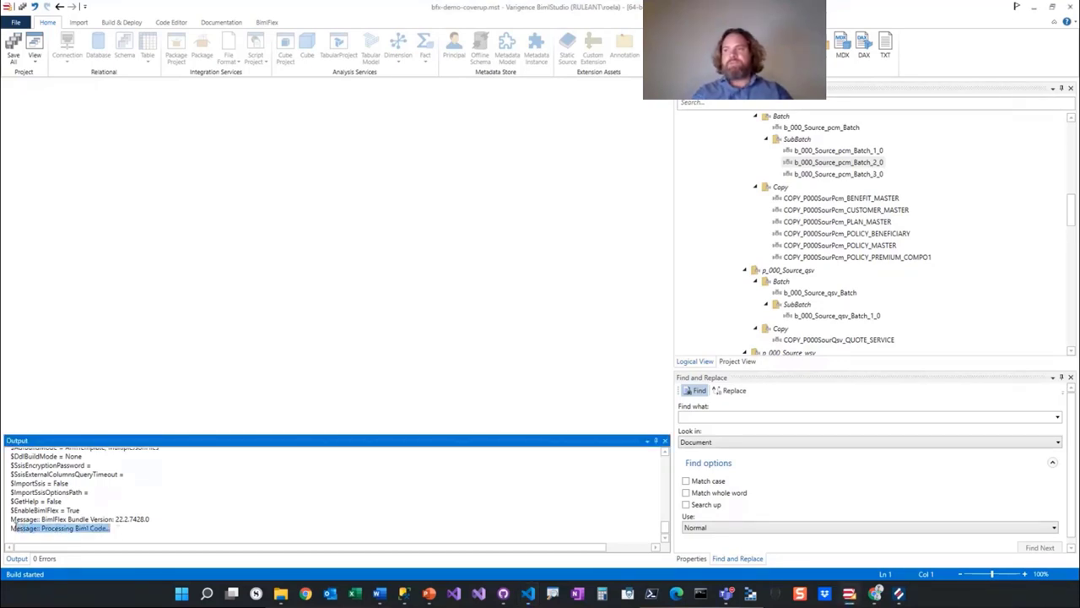
pyautogui.click(160, 518)
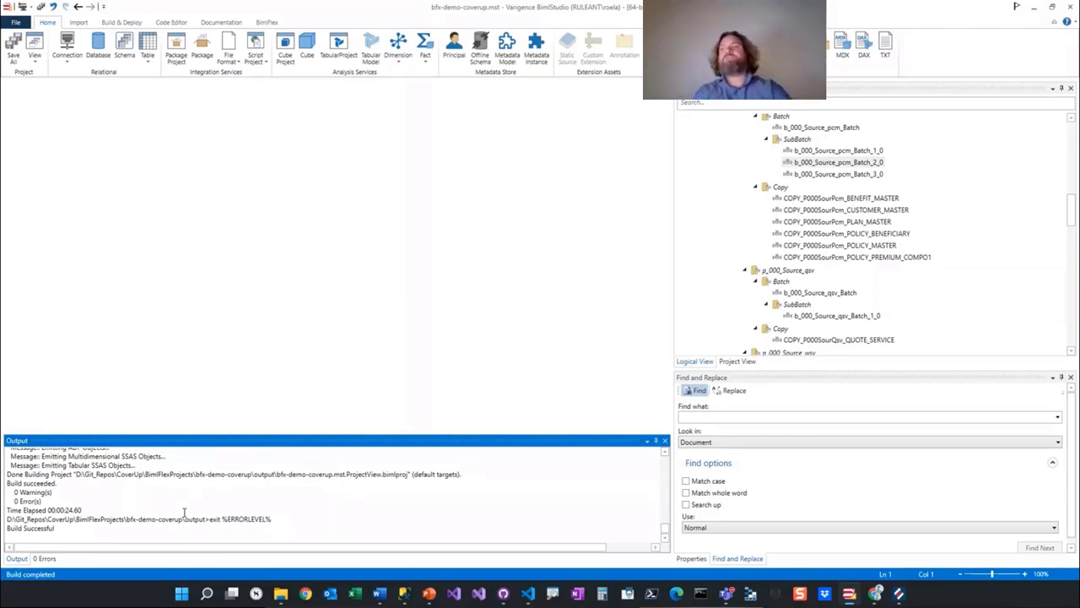
# Switch to GitHub Desktop and review the changed database project and data factory files in the CoverUp repository
pyautogui.click(527, 593)
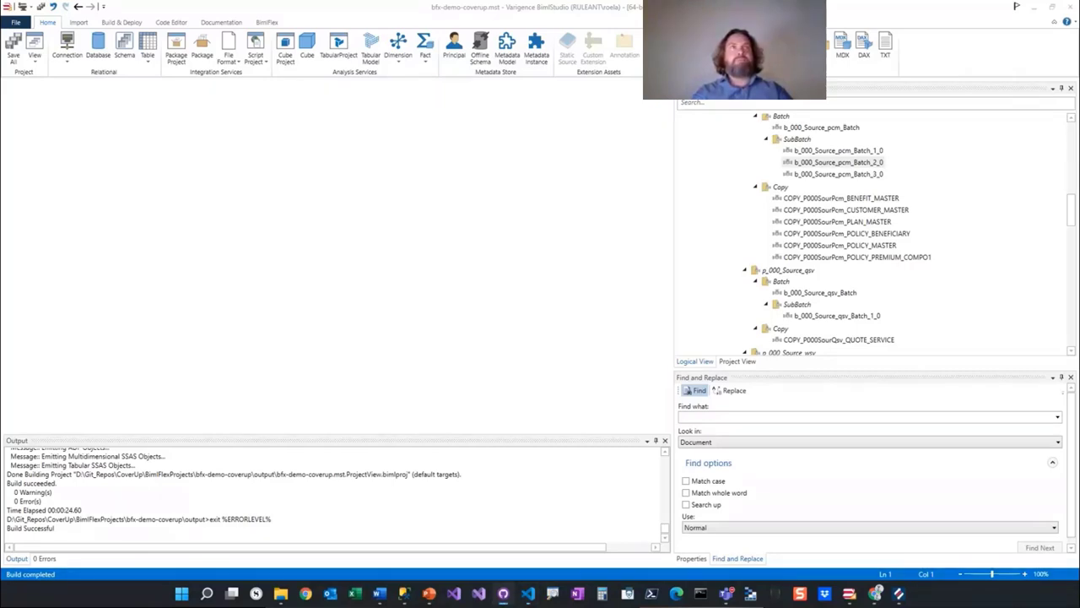
pyautogui.moveTo(11, 164); pyautogui.dragTo(740, 137)
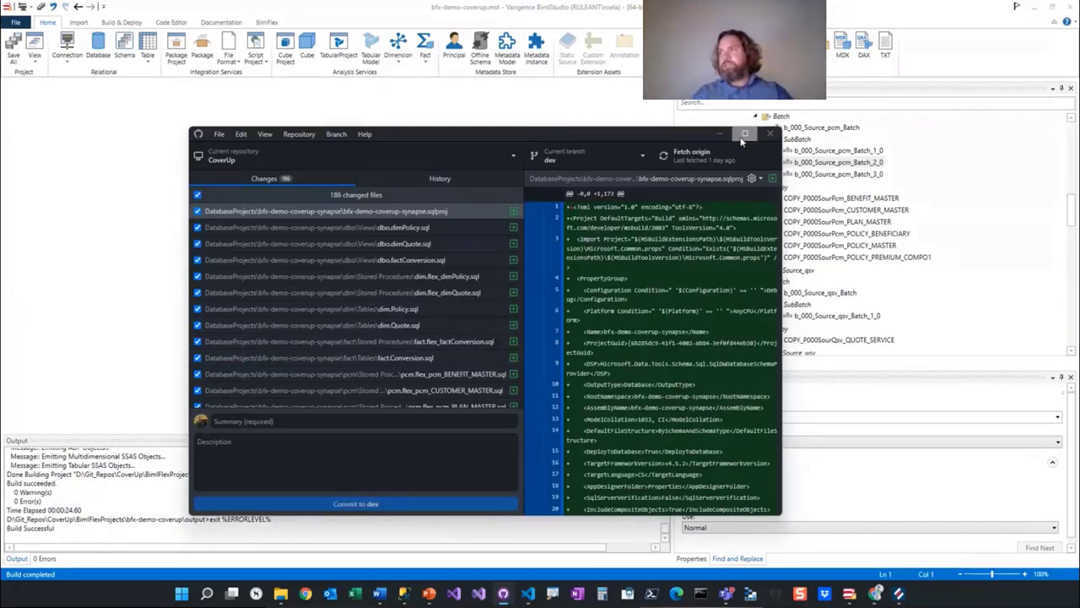
pyautogui.click(745, 134)
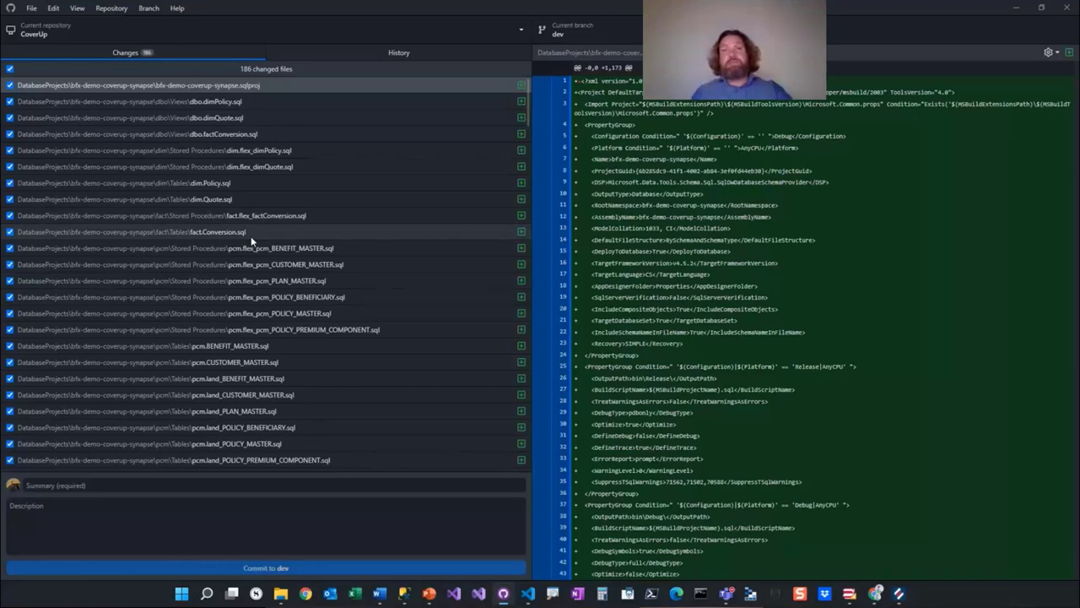
pyautogui.scroll(-3, 144, 374)
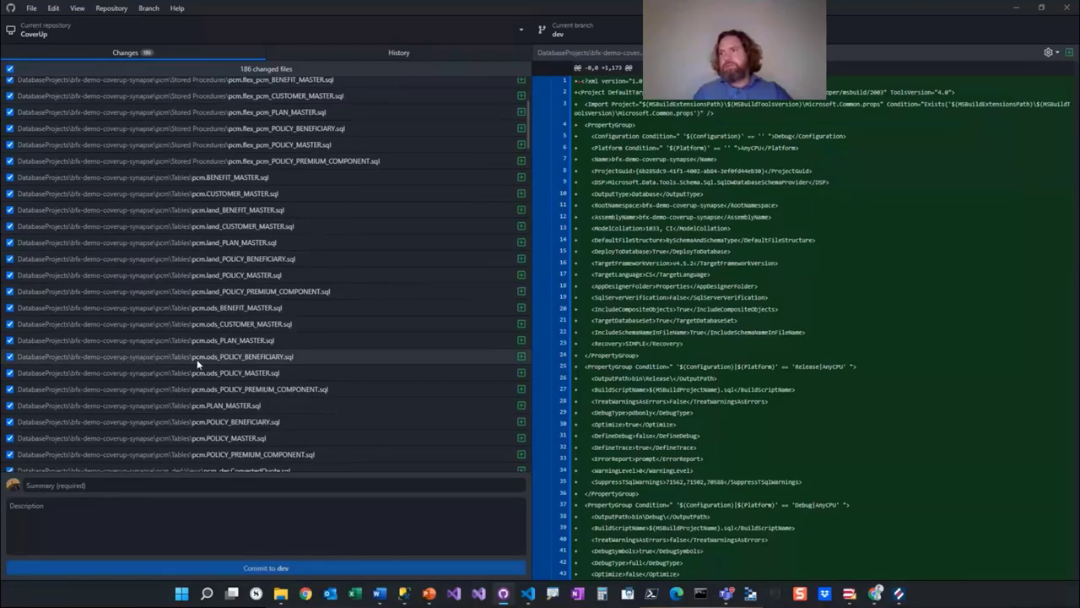
pyautogui.scroll(-5, 196, 358)
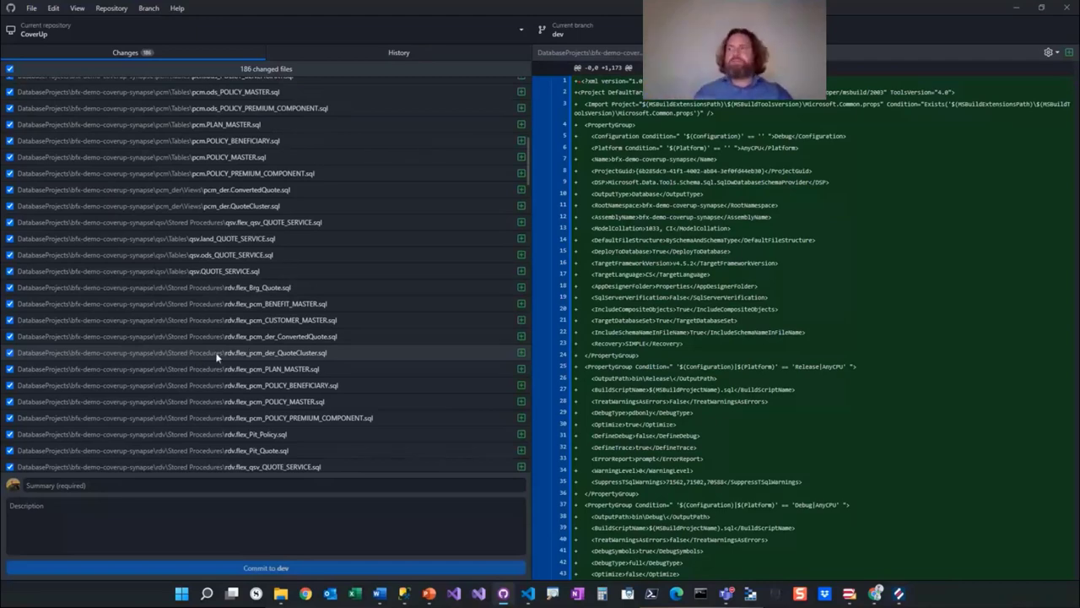
pyautogui.scroll(-10, 217, 359)
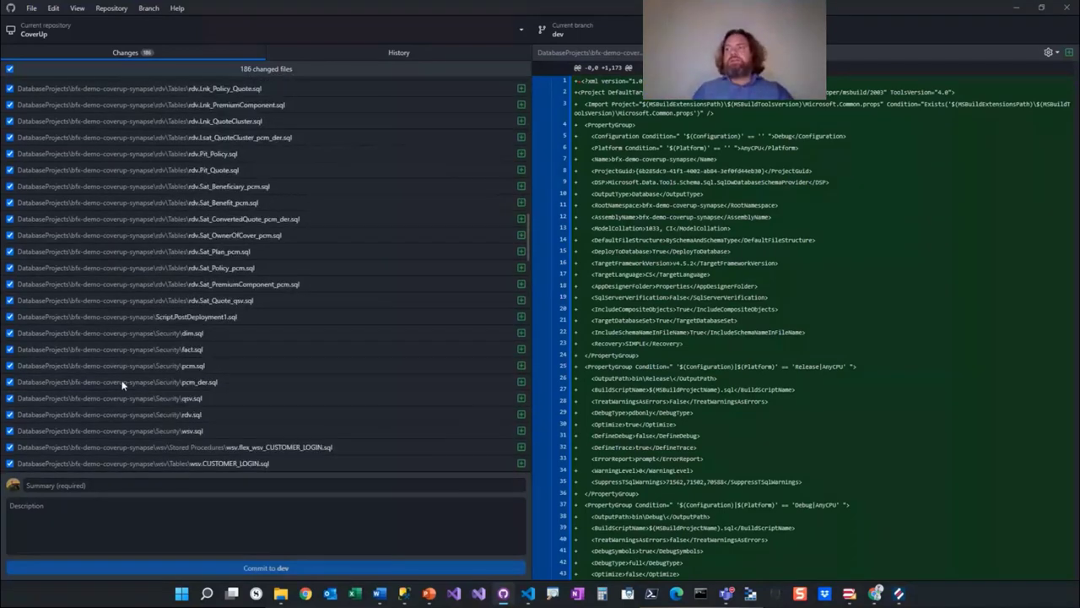
pyautogui.scroll(-5, 122, 385)
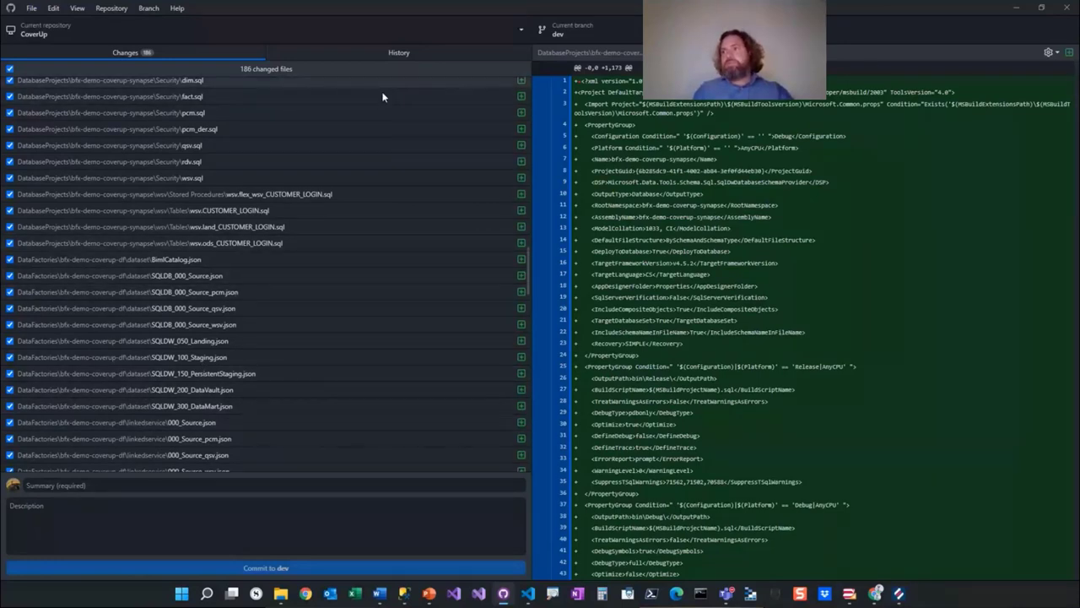
# Commit all changed files to dev with the summary "Complete BimlStudio build." and push the commit to origin
pyautogui.click(46, 486)
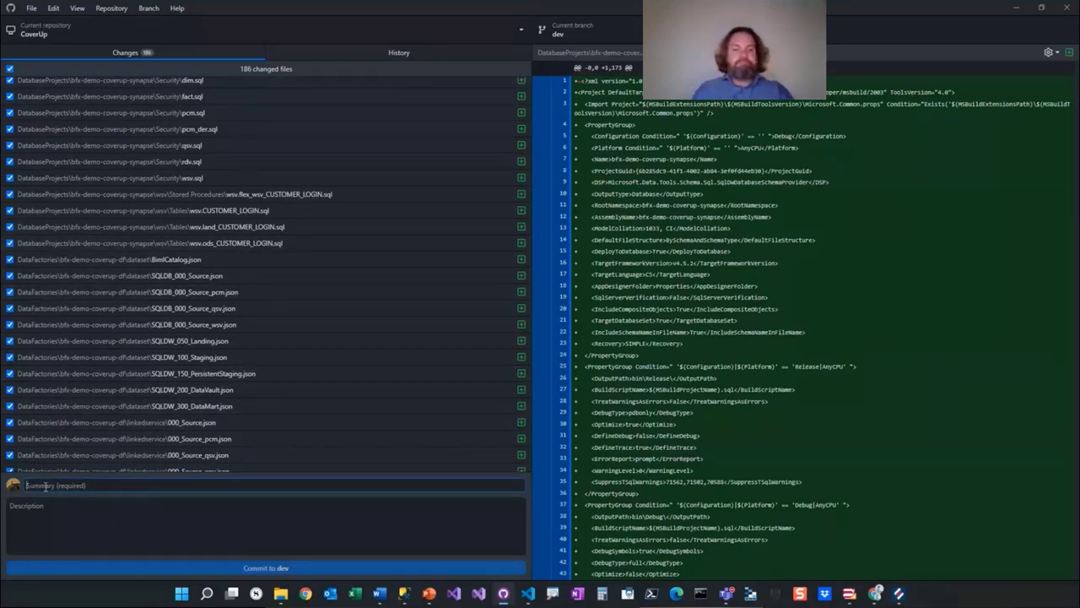
pyautogui.write('Complete')
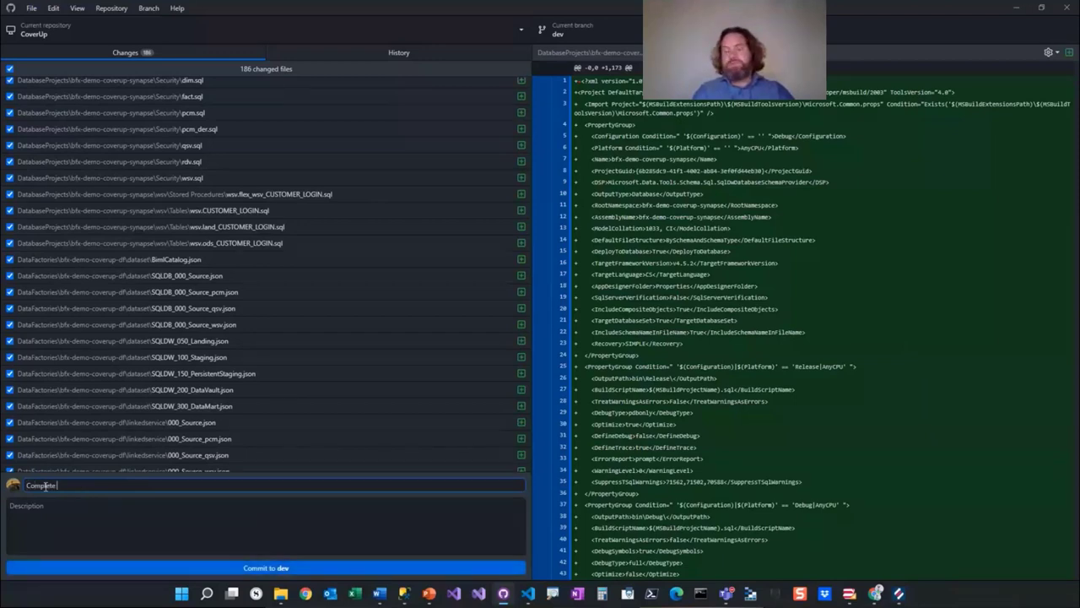
pyautogui.write(' BimlStudio build.')
pyautogui.hotkey('ctrl', 'Return')
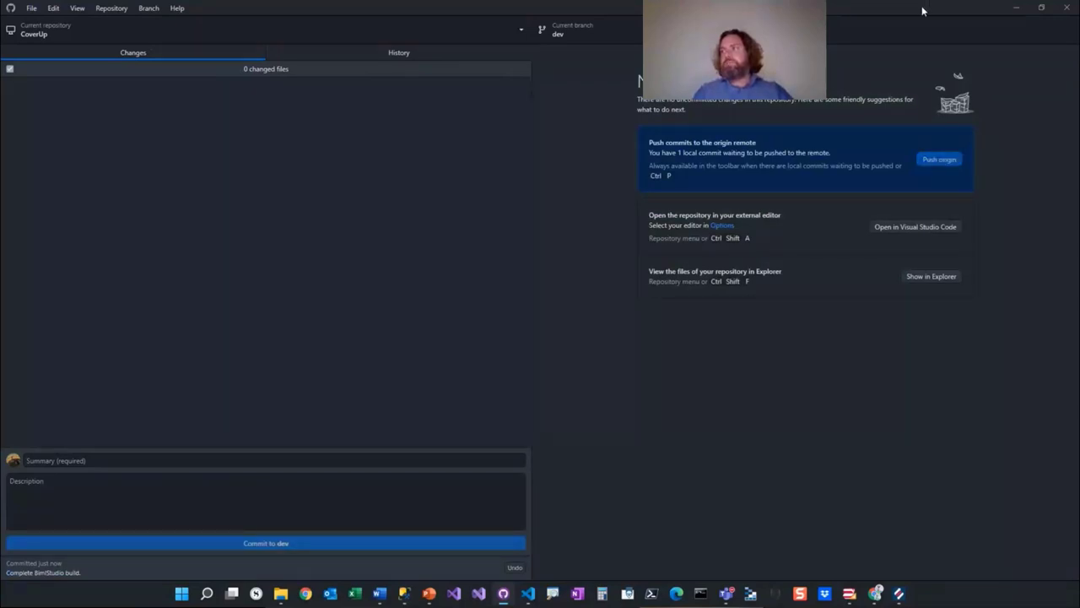
pyautogui.click(1016, 7)
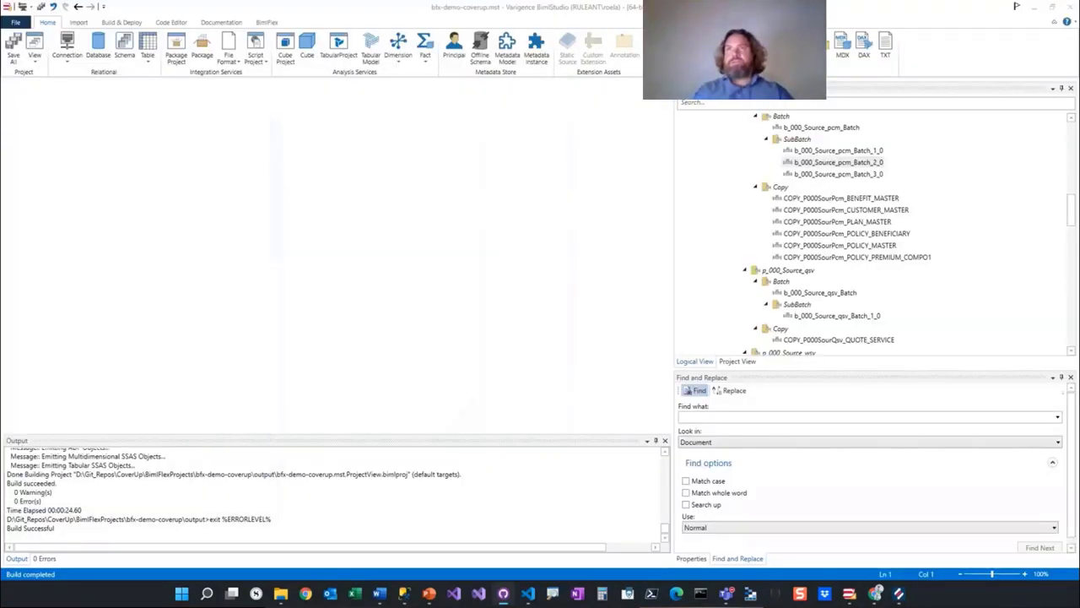
# Switch to Chrome, reload the Data Factory and expand its pipelines down to the Process folder of p_200_DataVault
pyautogui.click(1034, 7)
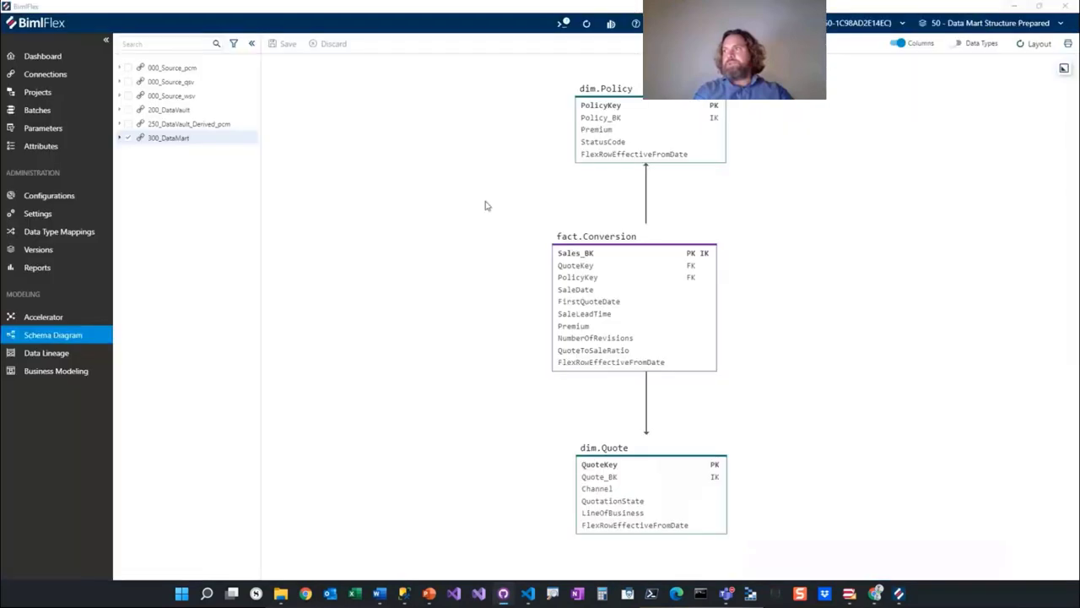
pyautogui.click(1013, 7)
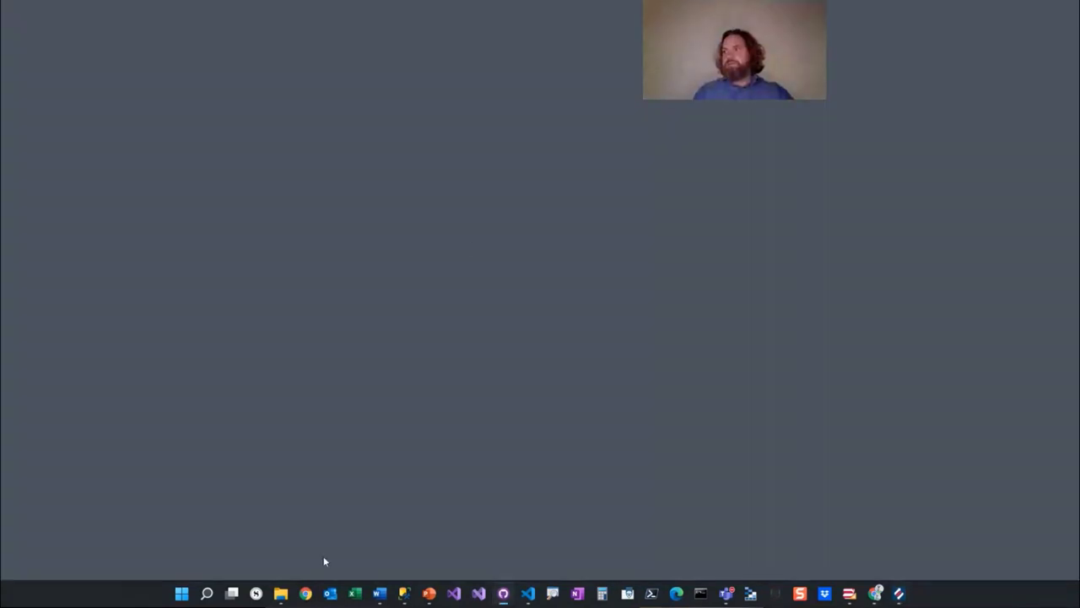
pyautogui.click(875, 594)
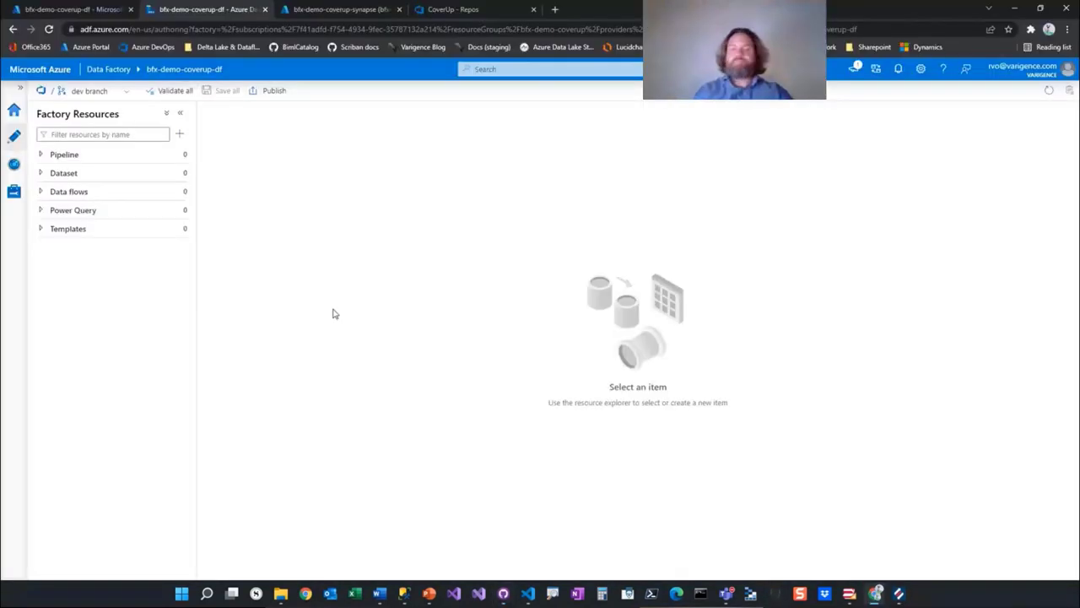
pyautogui.press('F5')
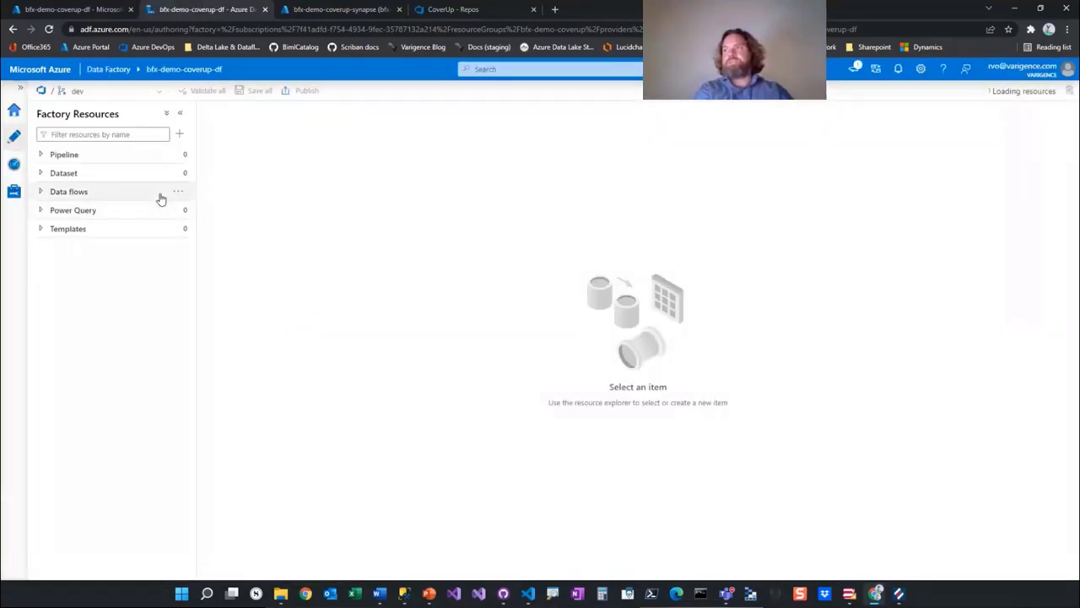
pyautogui.click(39, 154)
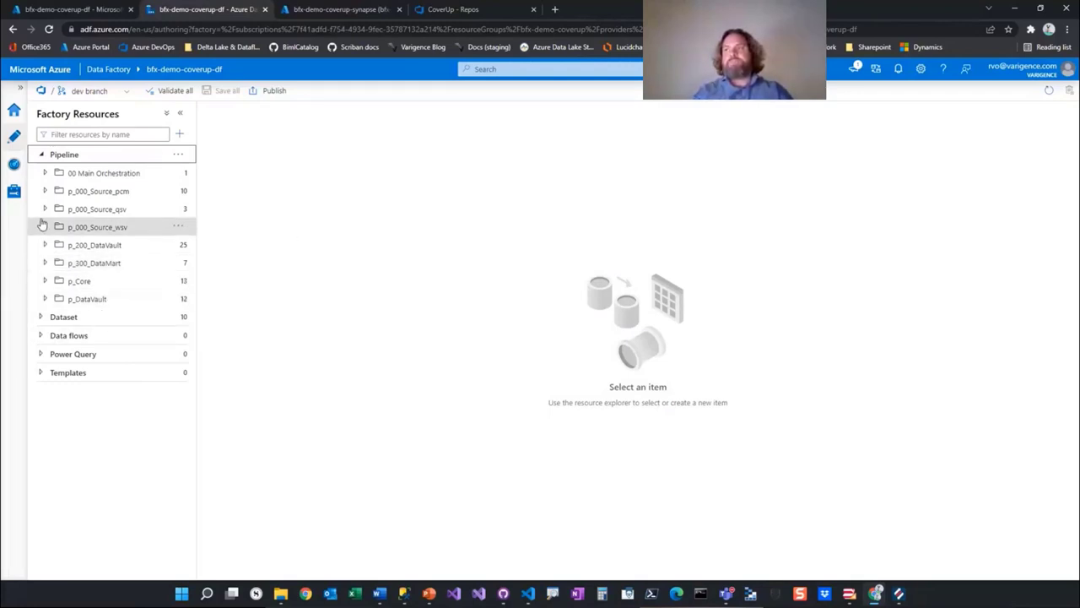
pyautogui.click(44, 245)
pyautogui.click(57, 280)
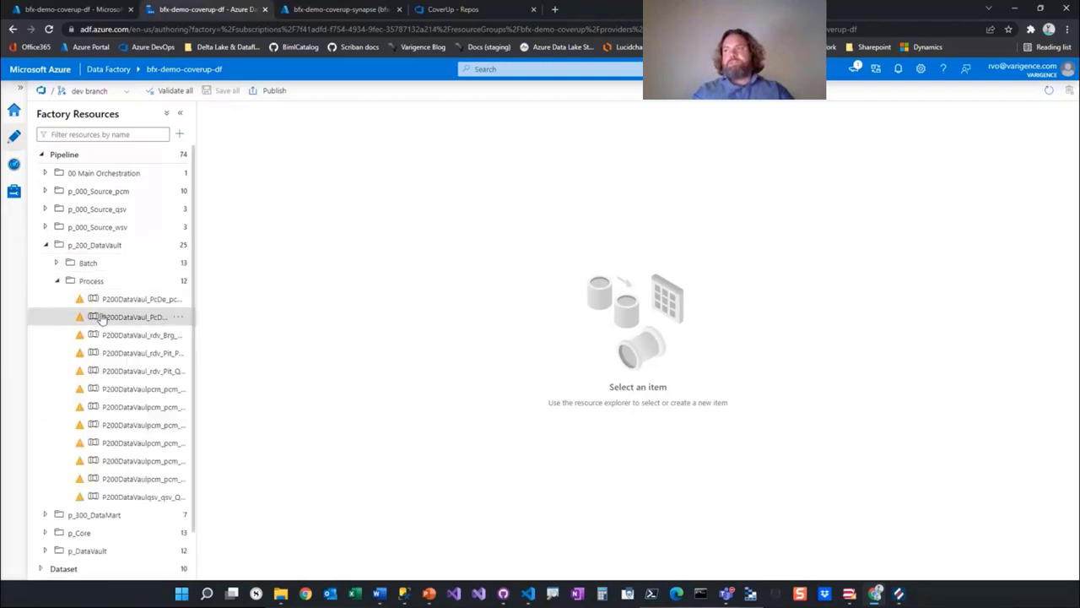
# Switch to the CoverUp repository in Azure DevOps and create a pull request from dev into main titled "Push to prod"
pyautogui.click(45, 245)
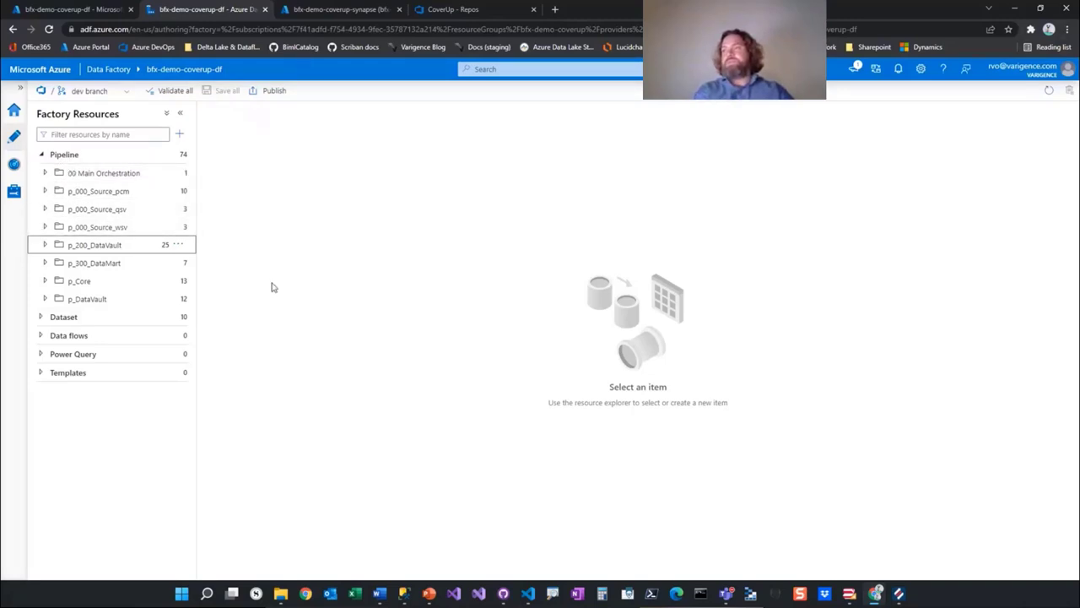
pyautogui.click(449, 9)
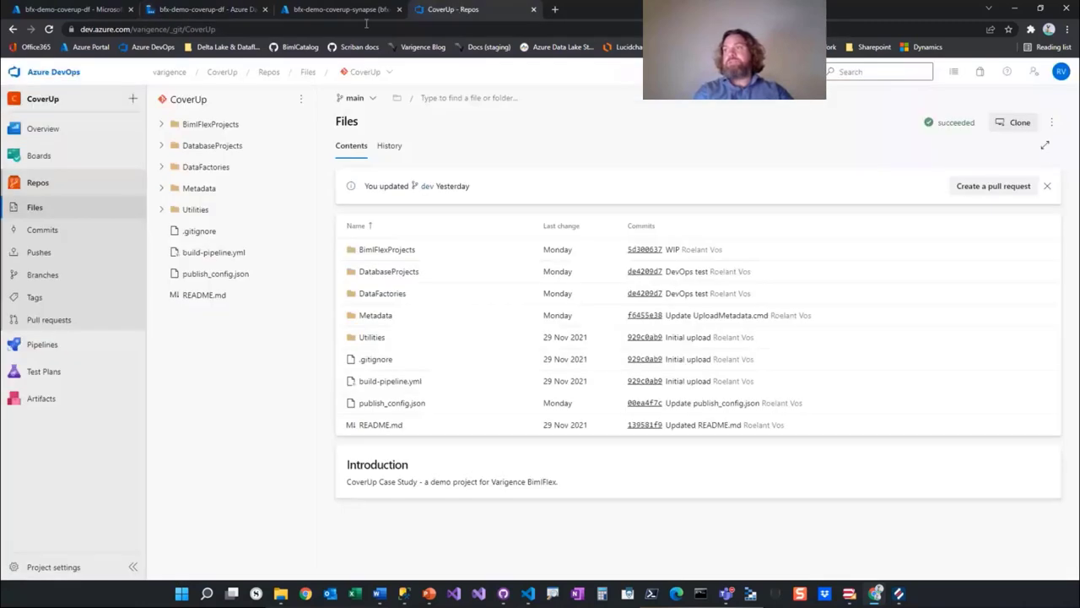
pyautogui.click(52, 324)
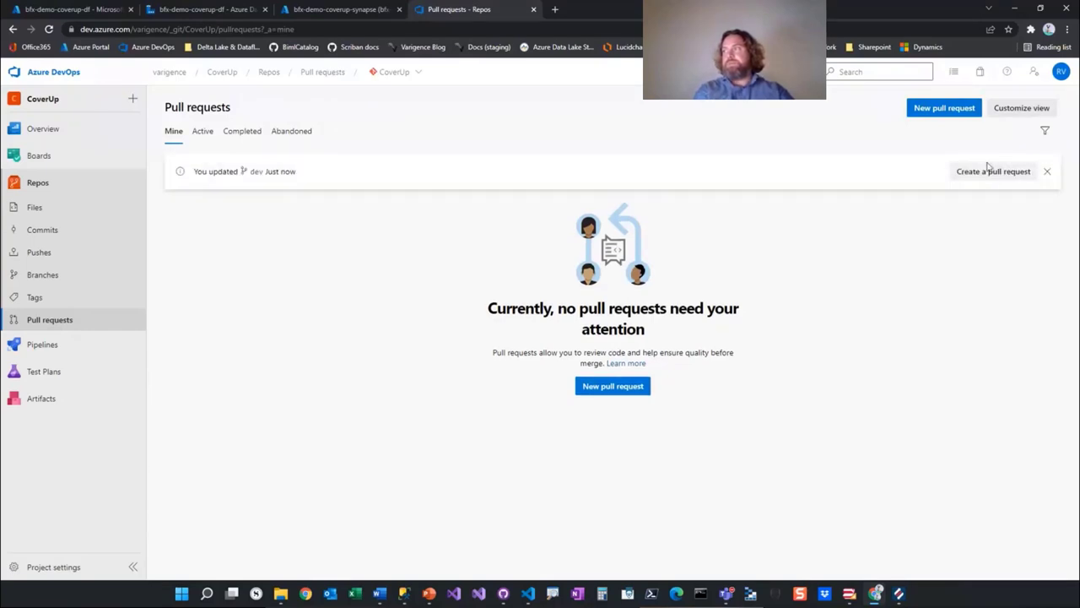
pyautogui.click(985, 173)
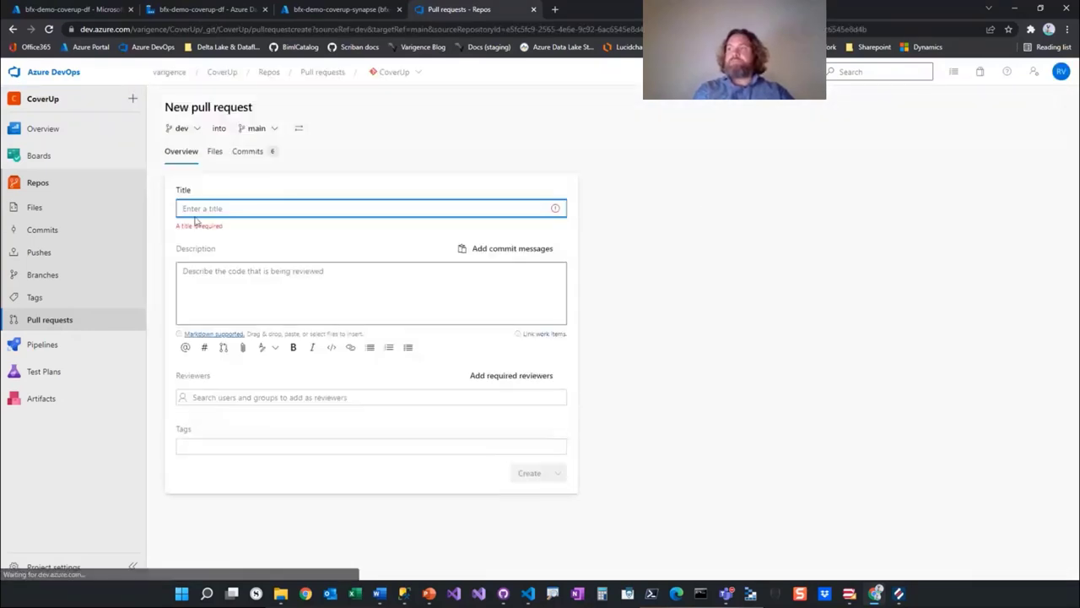
pyautogui.write('Push to prod')
pyautogui.click(538, 499)
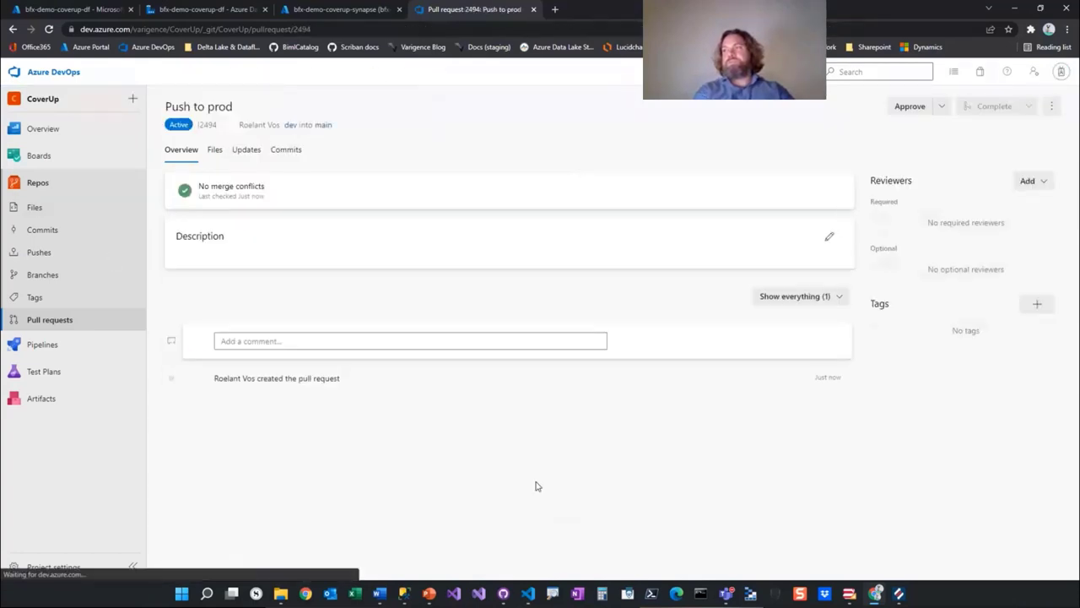
# Complete the pull request's merge without deleting the dev branch, and view the recently run pipelines
pyautogui.click(998, 113)
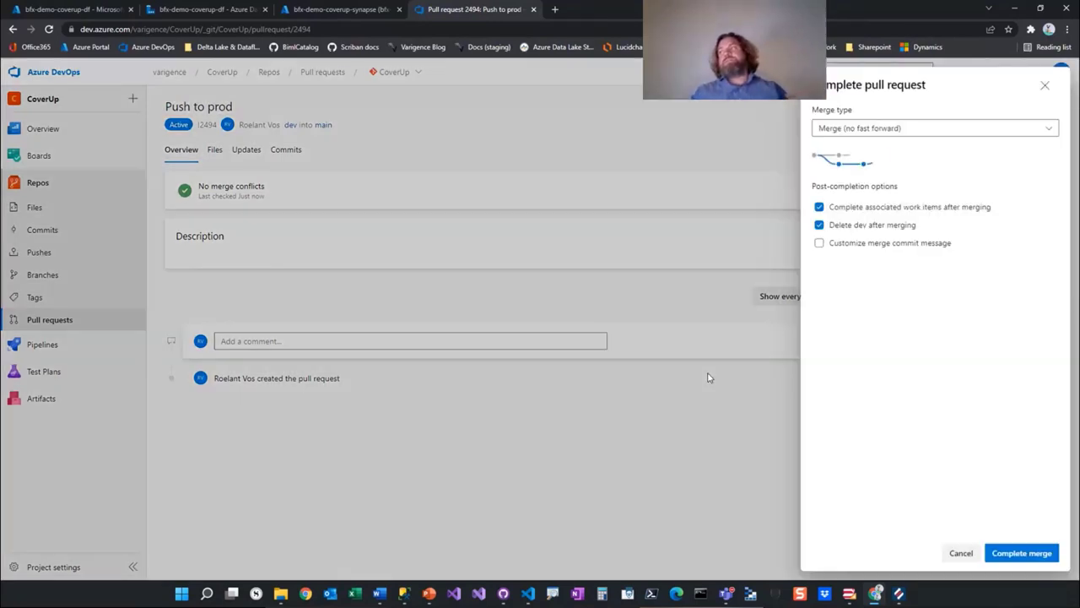
pyautogui.click(817, 225)
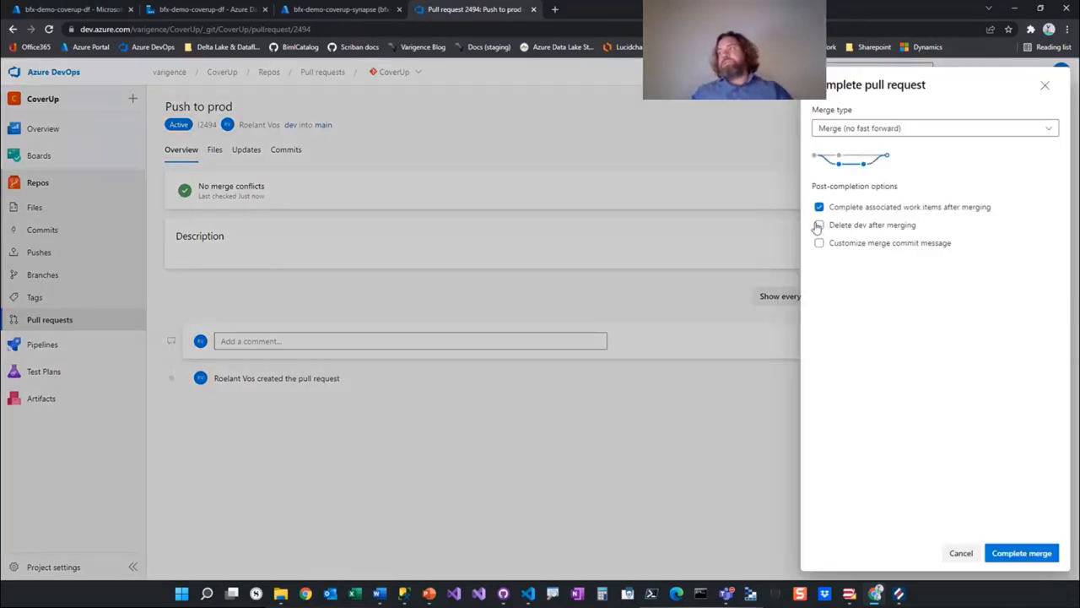
pyautogui.click(1023, 553)
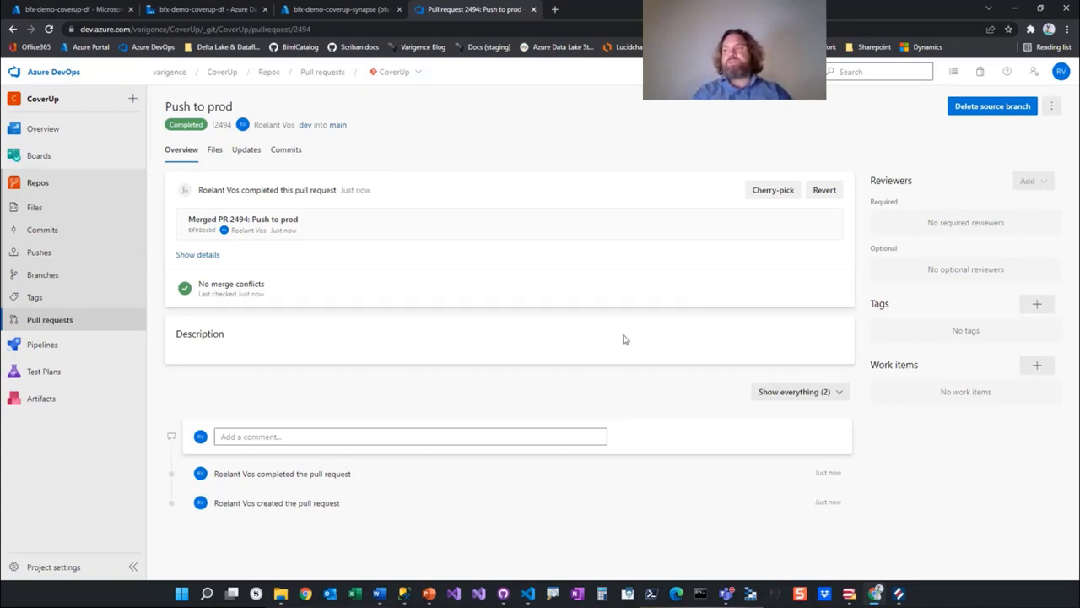
pyautogui.click(52, 346)
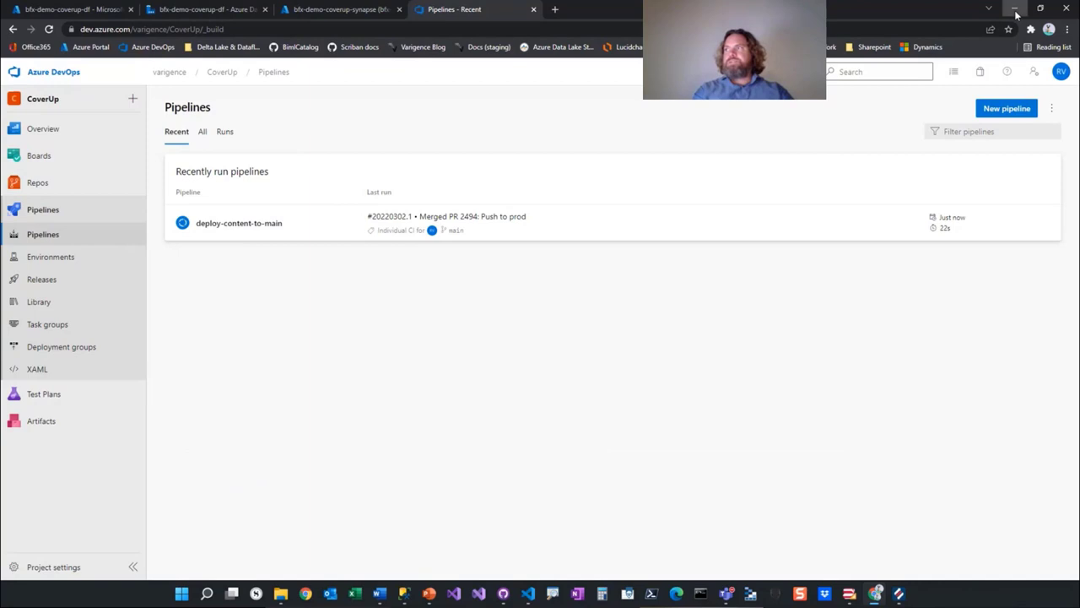
# Minimise Chrome, switch to SQL Server Management Studio and bring up the CoverUpQueryAnswers.sql query
pyautogui.click(1014, 10)
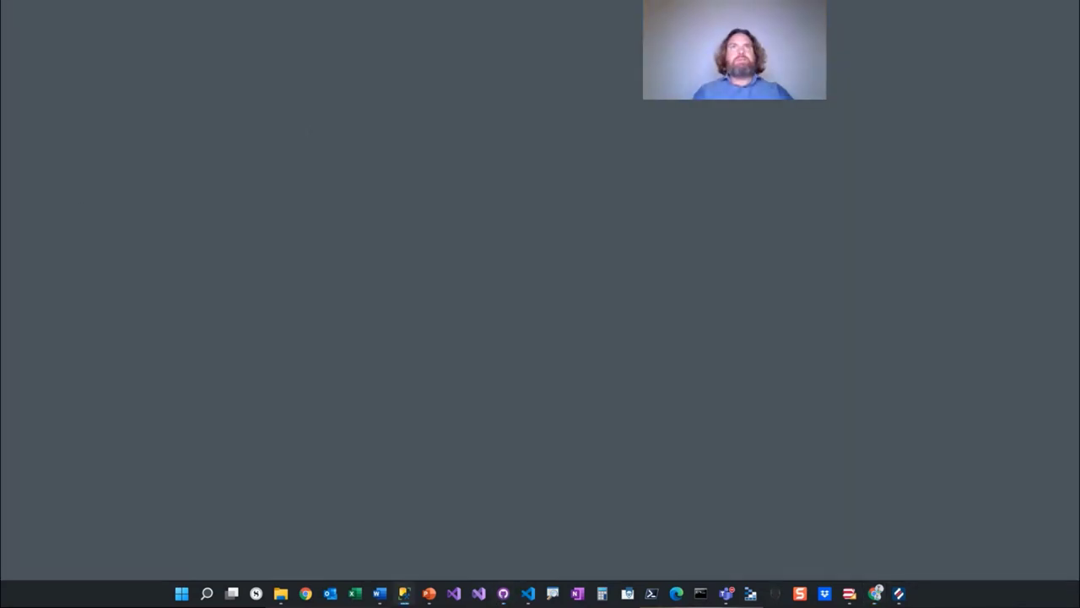
pyautogui.click(404, 593)
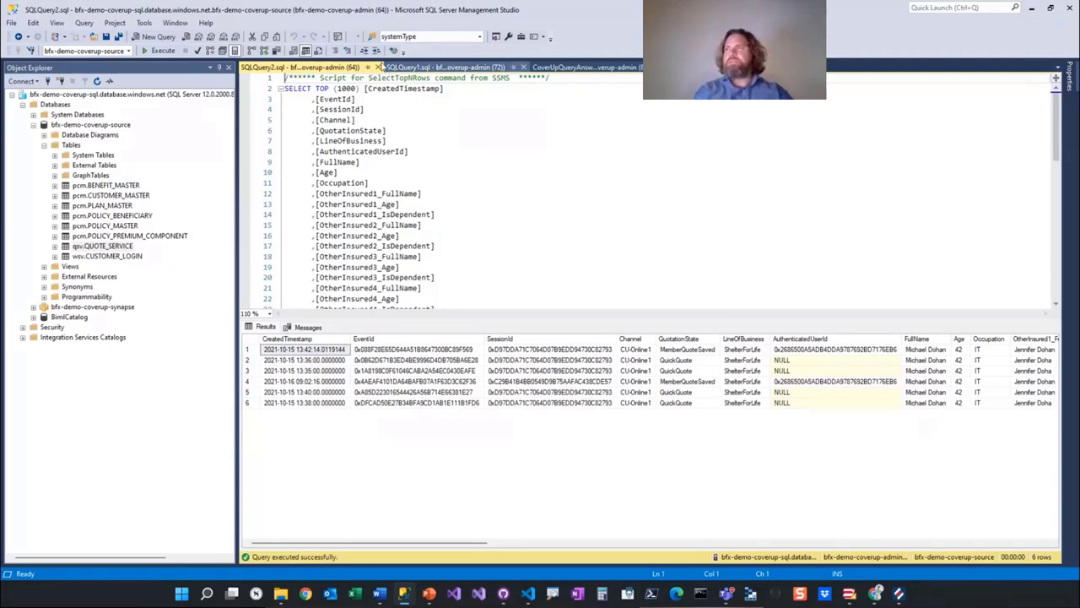
pyautogui.click(566, 71)
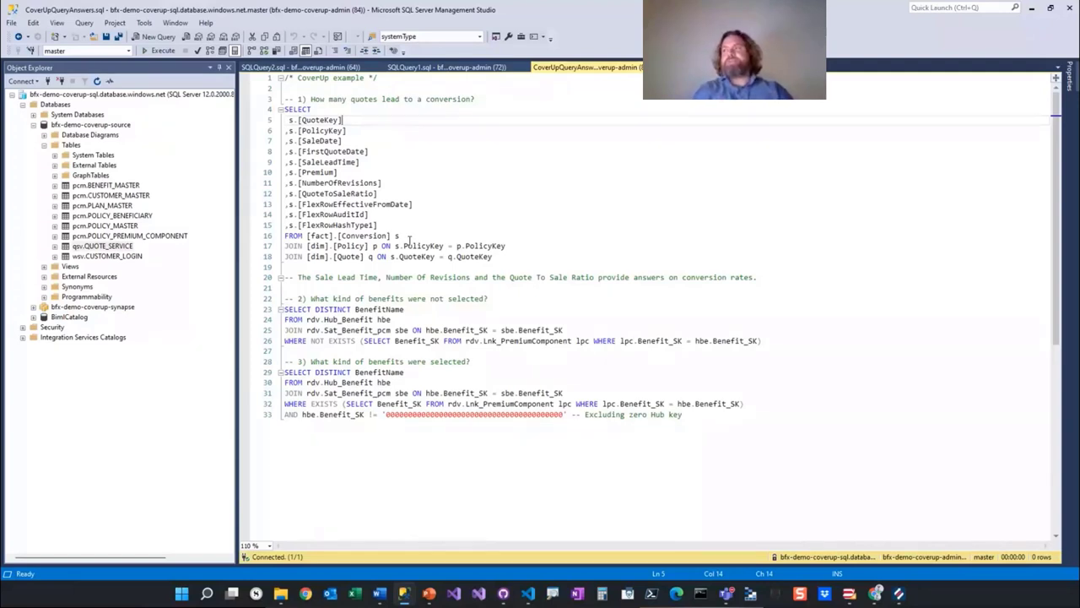
# Run only the first query, on how many quotes lead to a conversion, against the bfx-demo-coverup-synapse database
pyautogui.moveTo(477, 99); pyautogui.dragTo(284, 99)
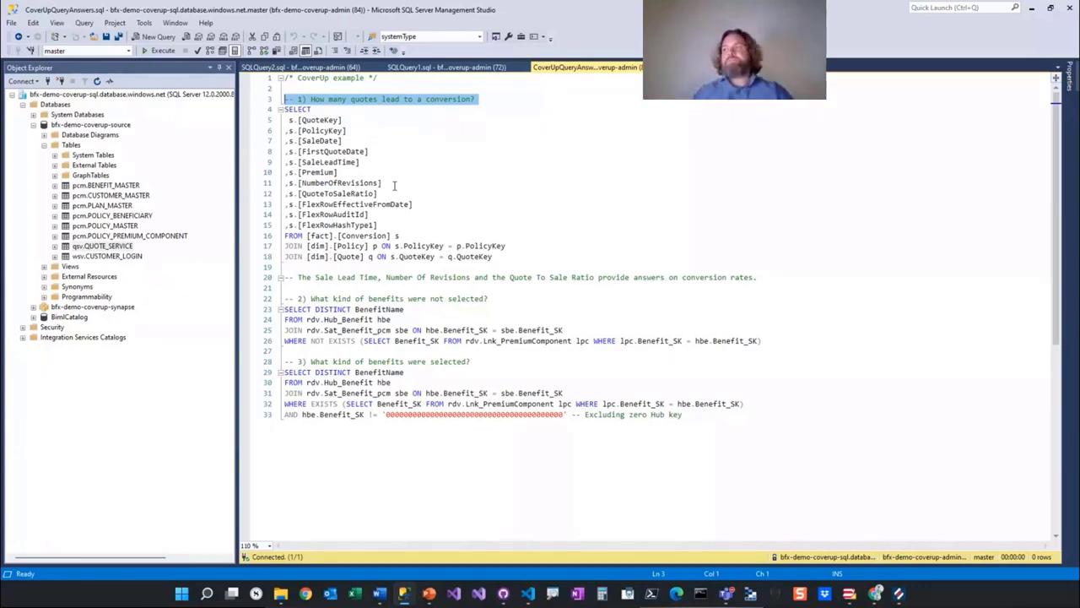
pyautogui.moveTo(496, 258); pyautogui.dragTo(284, 109)
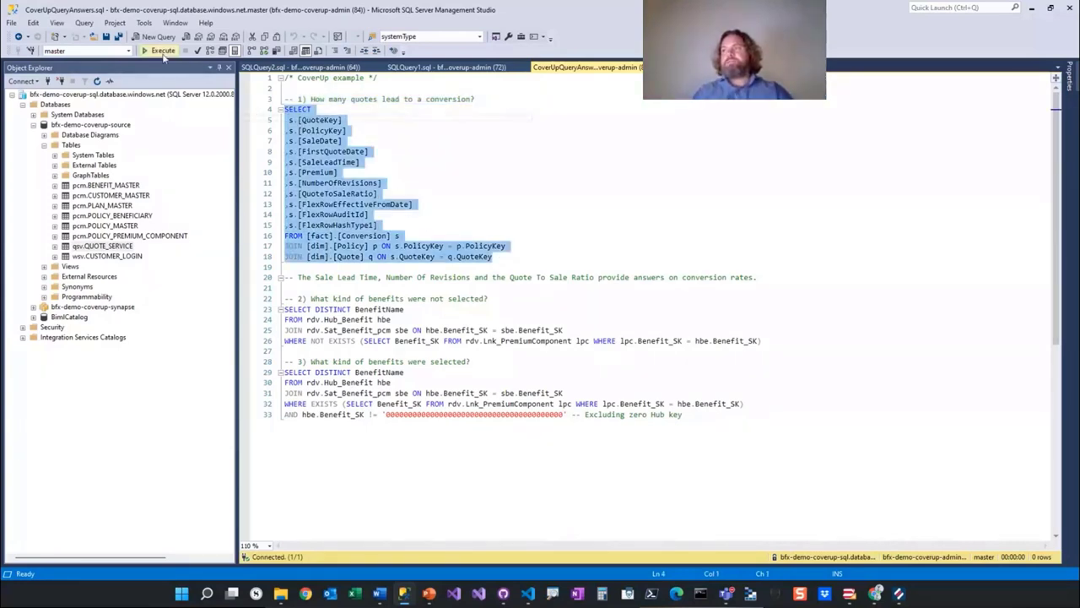
pyautogui.click(128, 50)
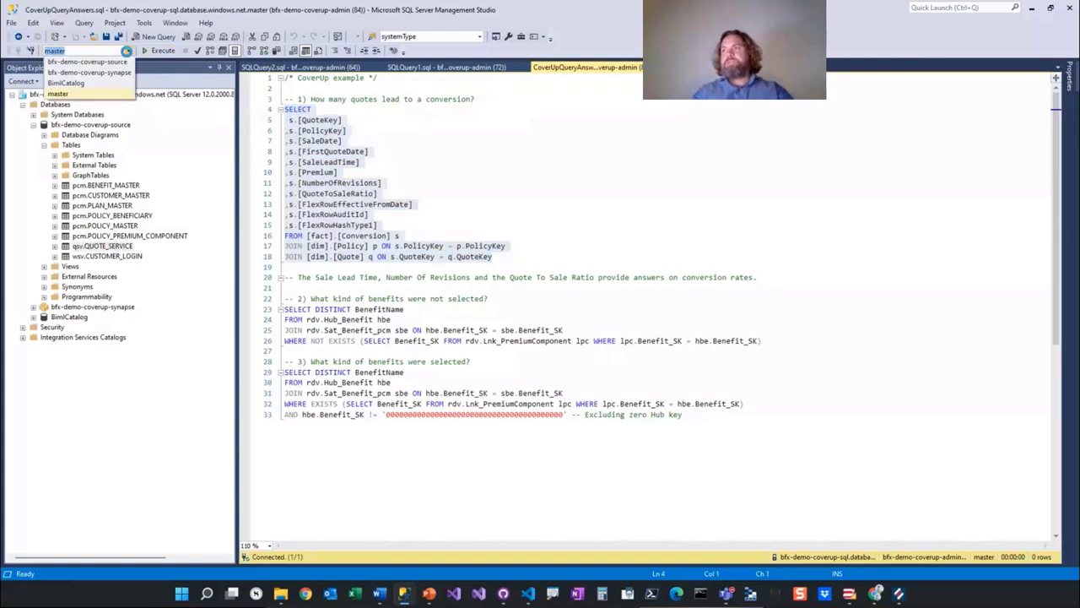
pyautogui.click(91, 78)
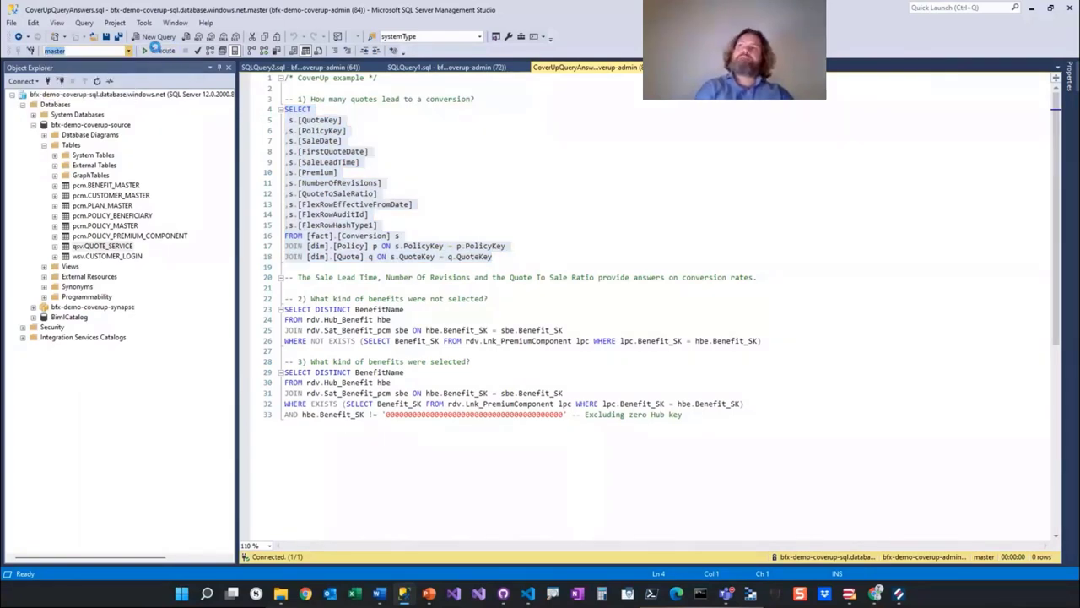
pyautogui.click(157, 50)
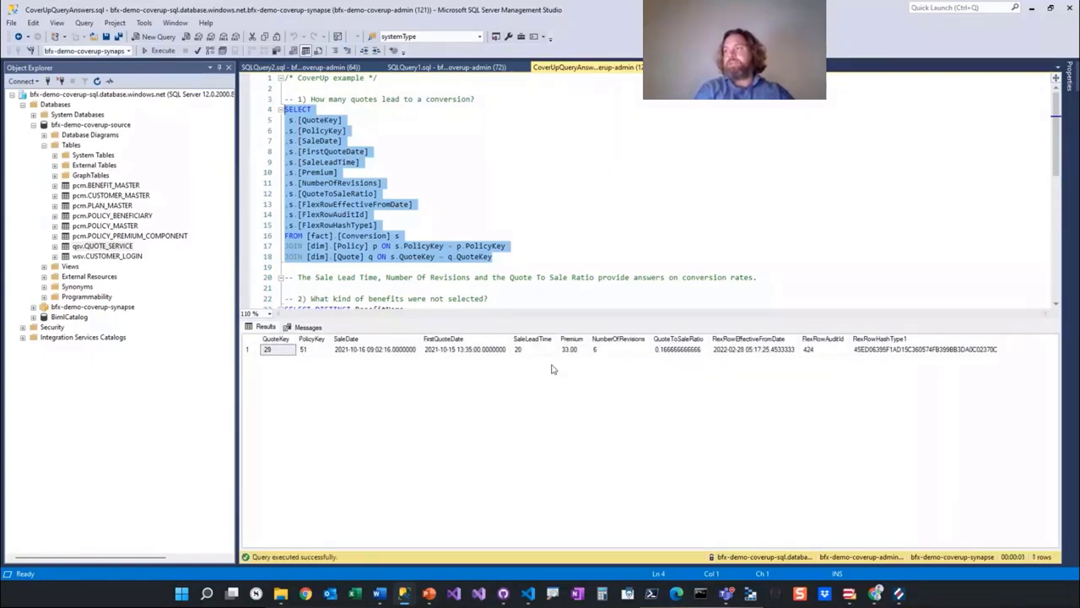
# Examine the SaleLeadTime, NumberOfRevisions and QuoteToSaleRatio values in the conversion query's results
pyautogui.click(521, 354)
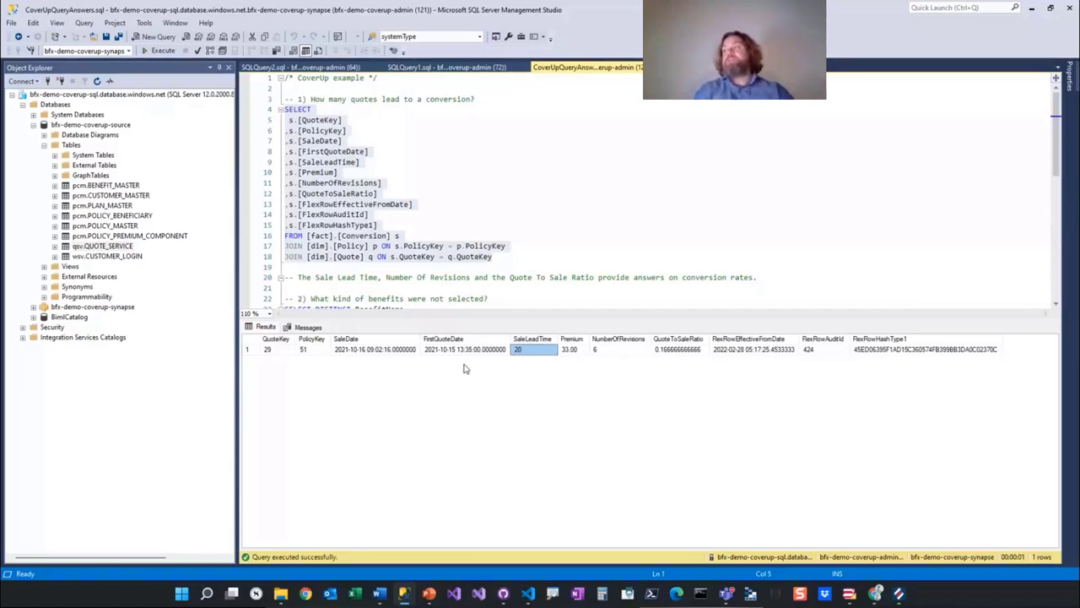
pyautogui.click(615, 349)
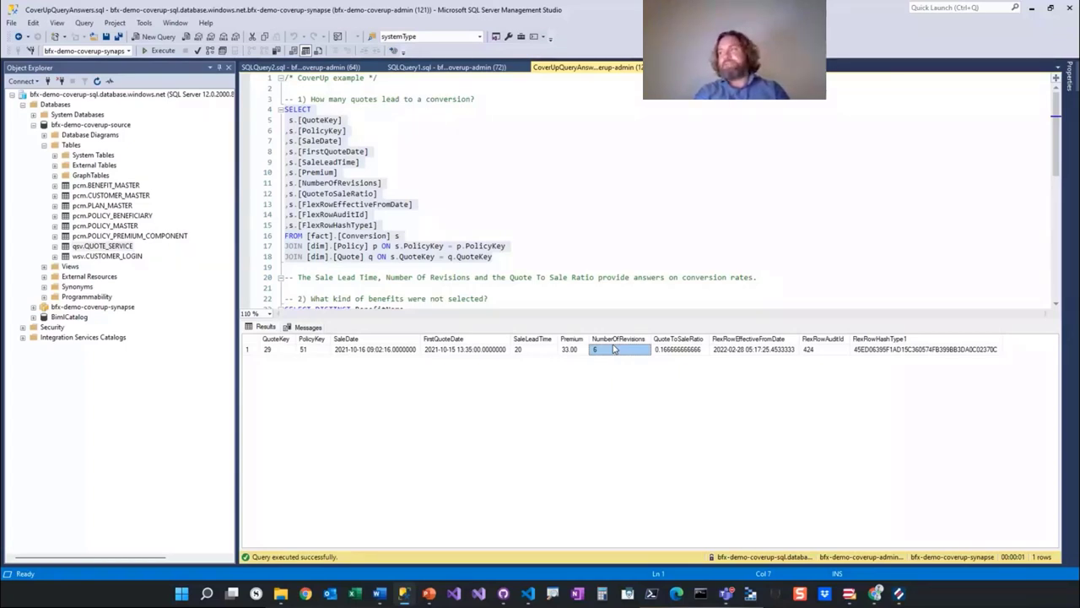
pyautogui.click(672, 352)
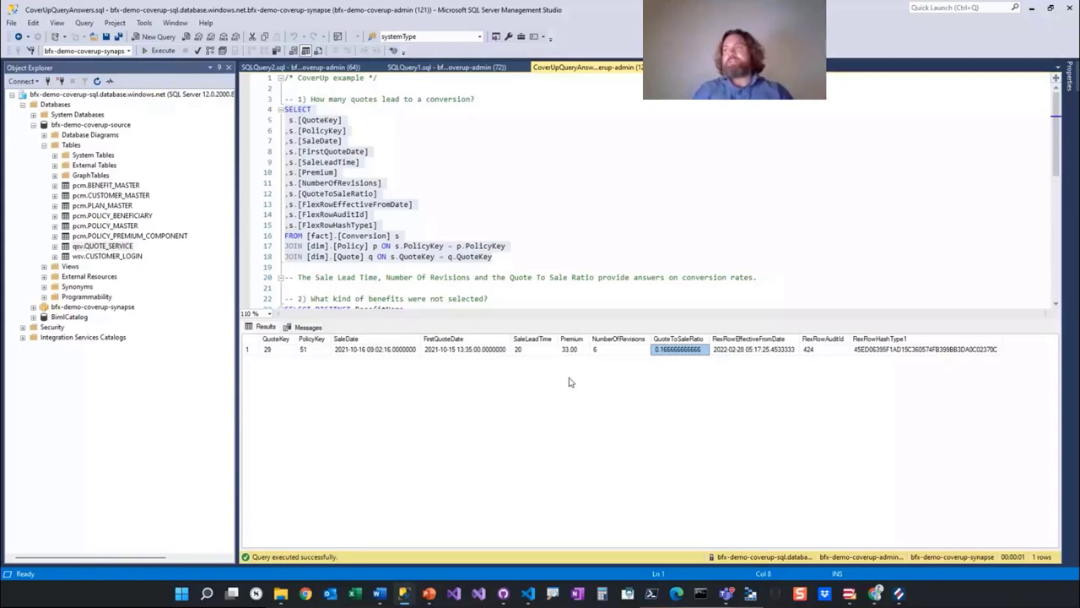
# Run only the second query, on what kind of benefits were not selected
pyautogui.click(505, 246)
pyautogui.scroll(-3, 504, 246)
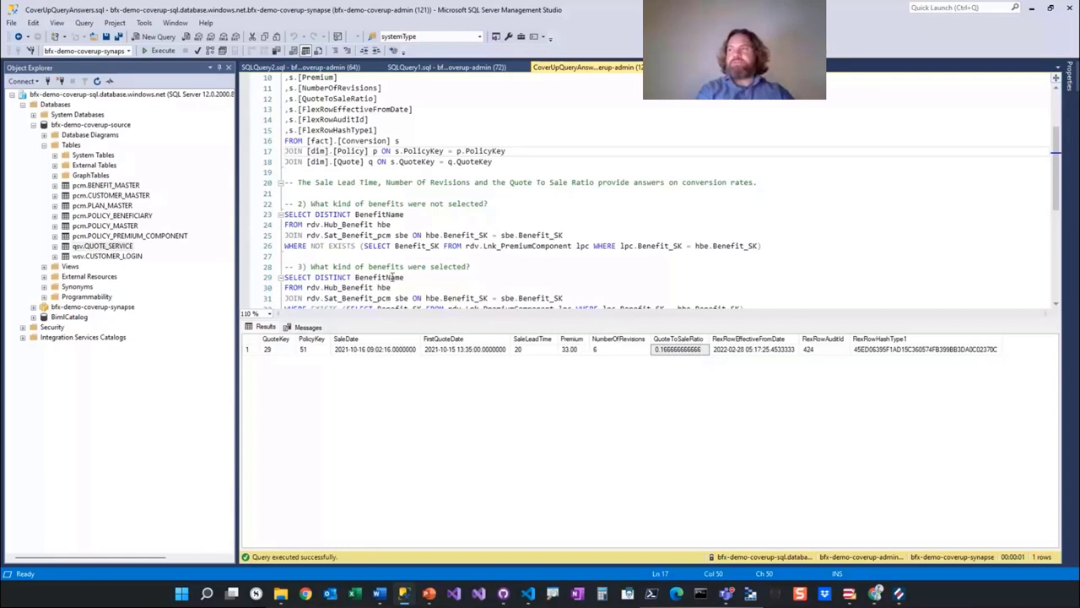
pyautogui.click(492, 204)
pyautogui.moveTo(492, 204); pyautogui.dragTo(284, 204)
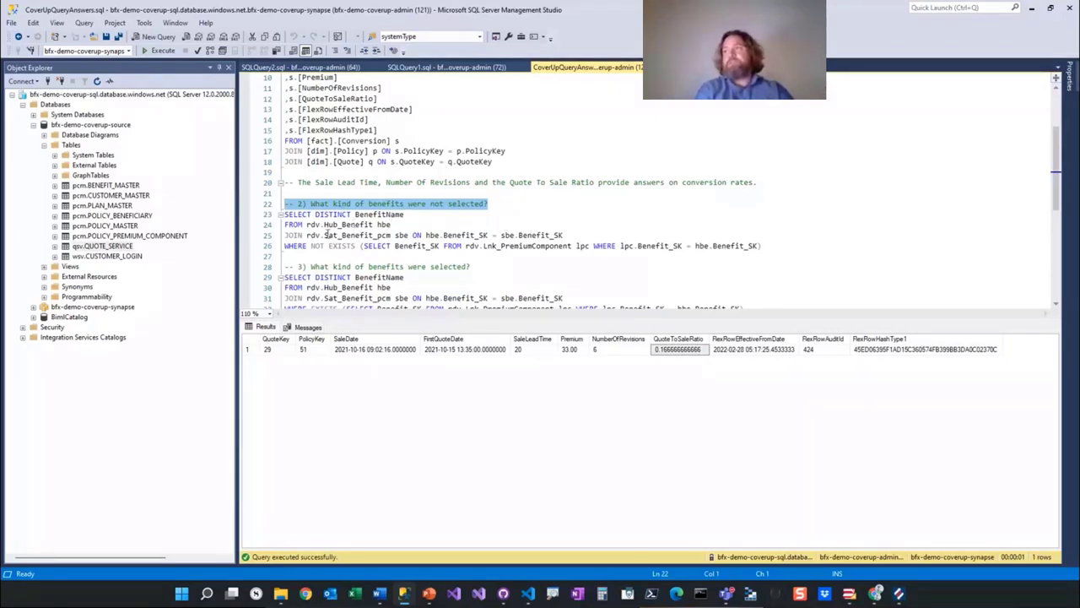
pyautogui.moveTo(761, 246); pyautogui.dragTo(263, 218)
pyautogui.click(159, 51)
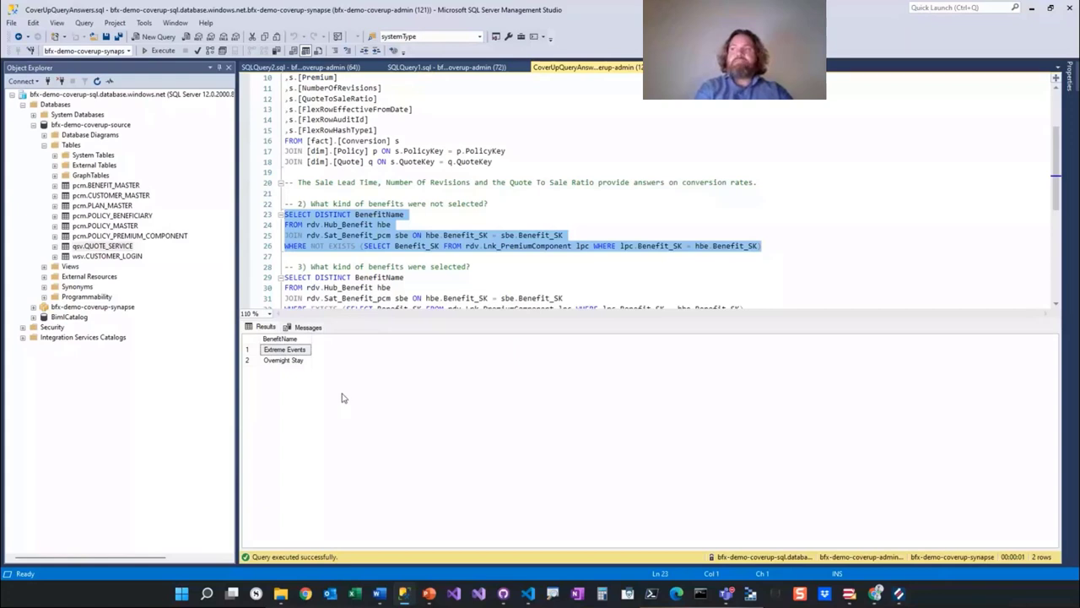
# Run only the third query, on what kind of benefits were selected, including its zero Hub key exclusion
pyautogui.scroll(-1, 459, 257)
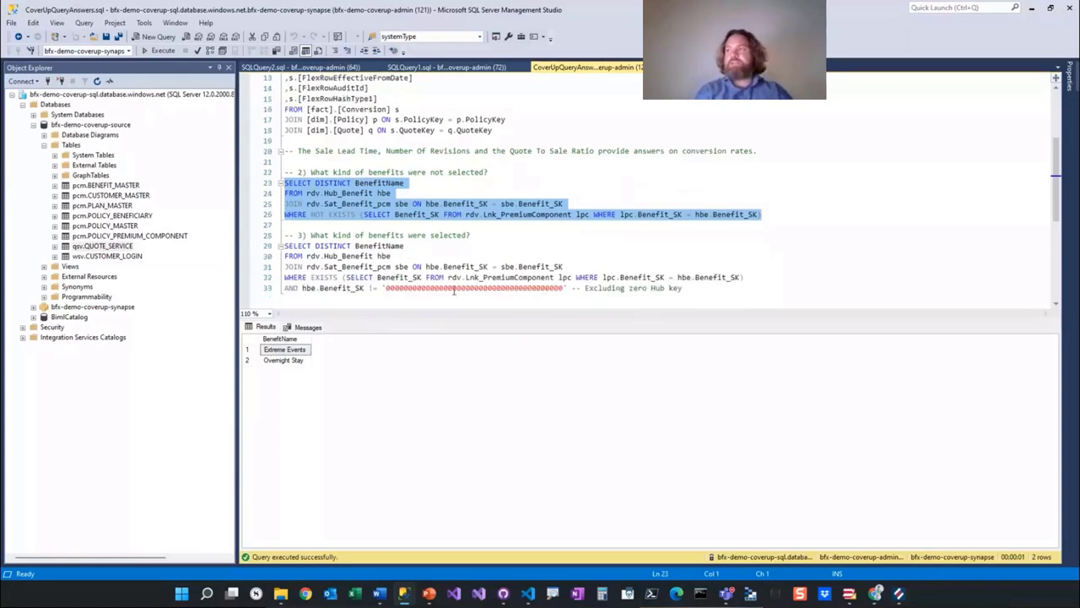
pyautogui.moveTo(682, 287); pyautogui.dragTo(284, 245)
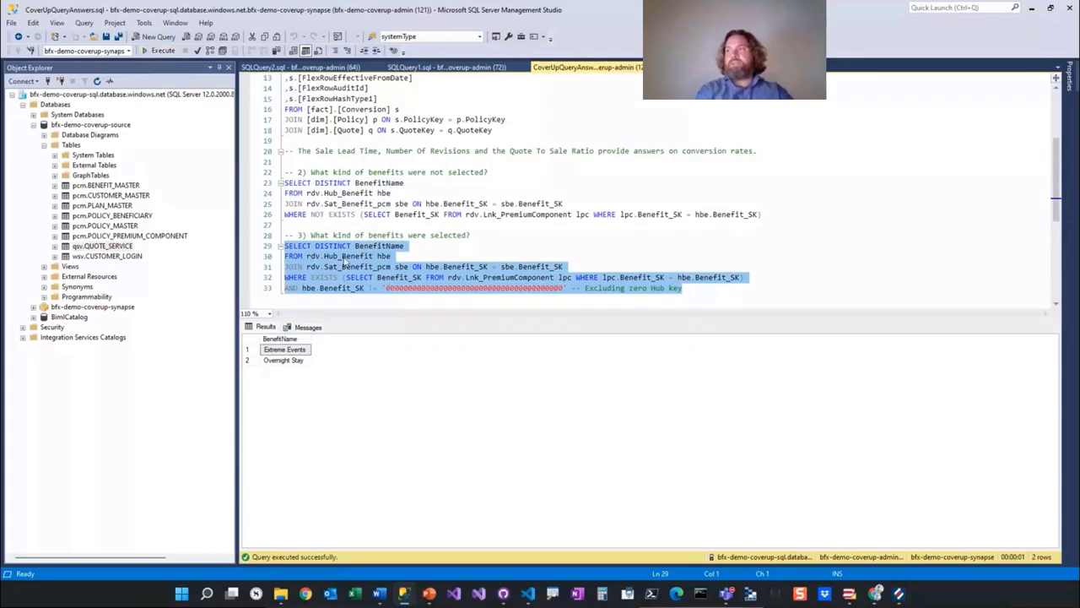
pyautogui.click(350, 288)
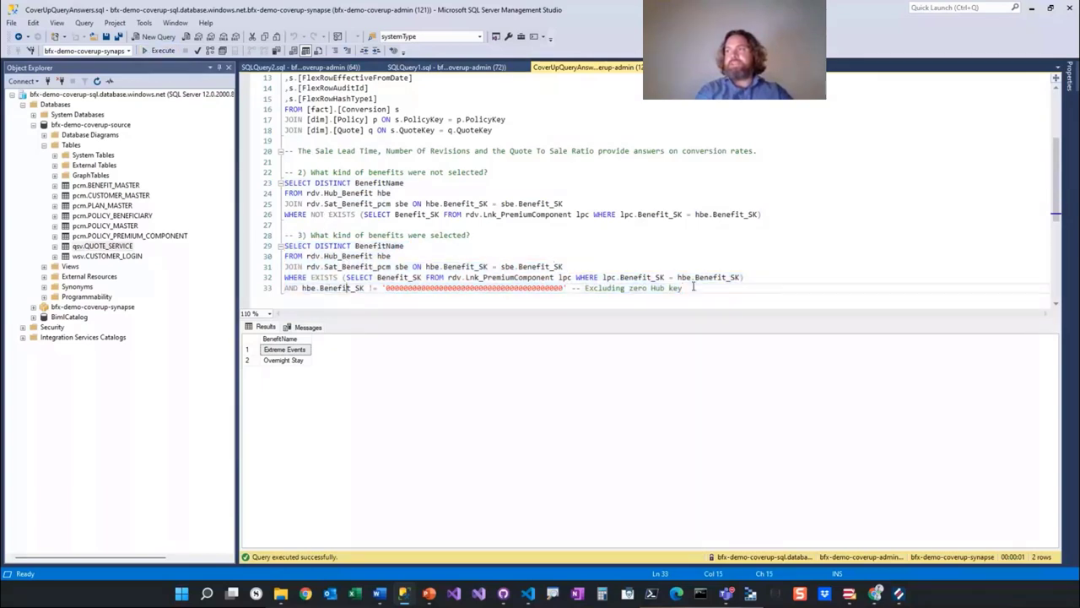
pyautogui.moveTo(684, 288); pyautogui.dragTo(285, 245)
pyautogui.press('F5')
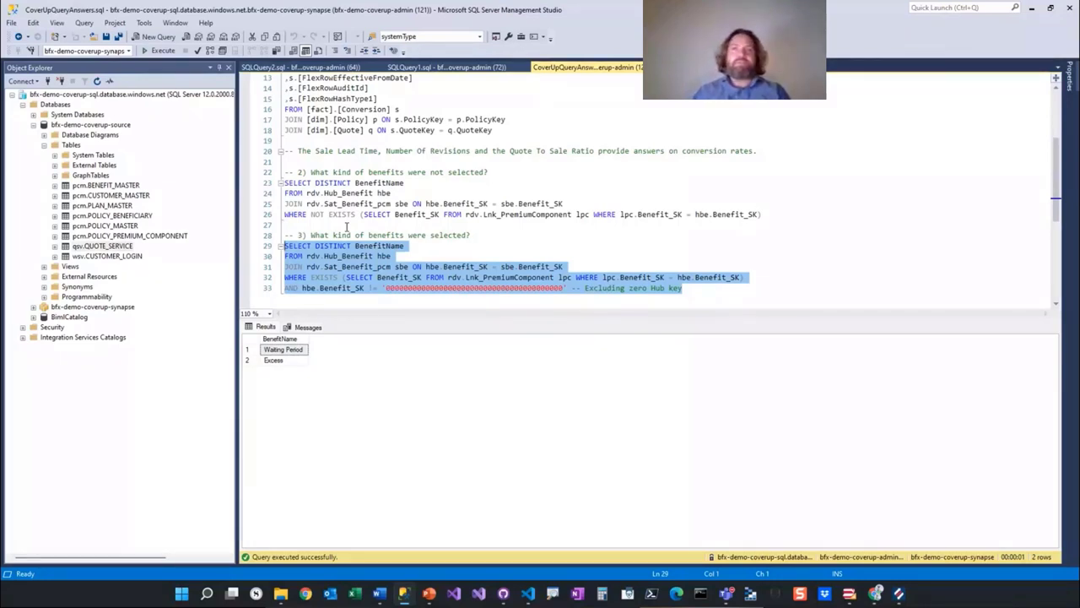
# Switch to PowerPoint and present the slide show from the closing "Thank you!" slide
pyautogui.hotkey('alt', 'Tab')
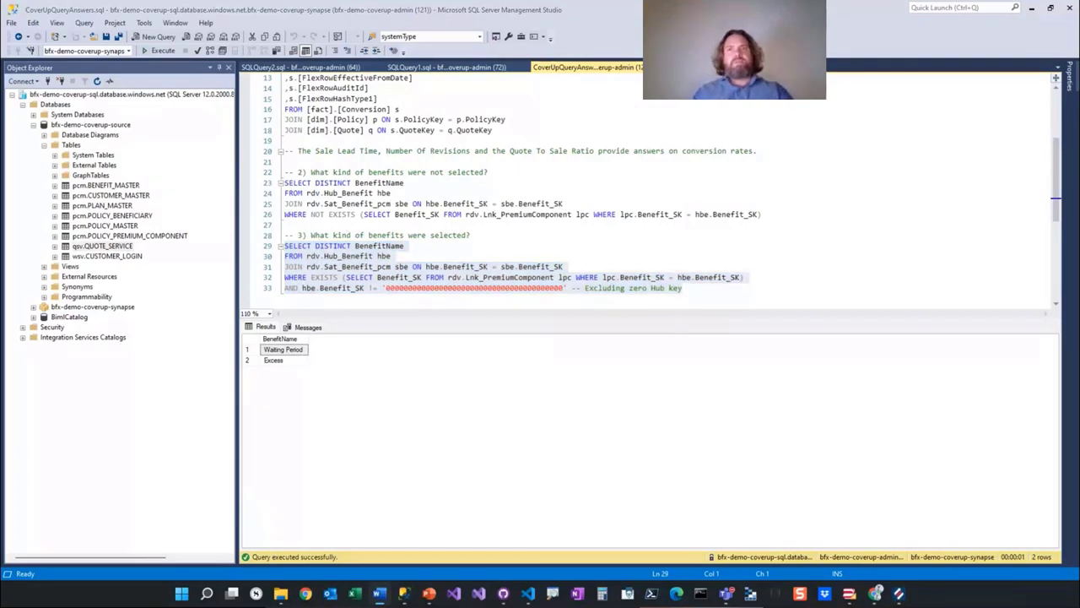
pyautogui.hotkey('alt', 'Tab')
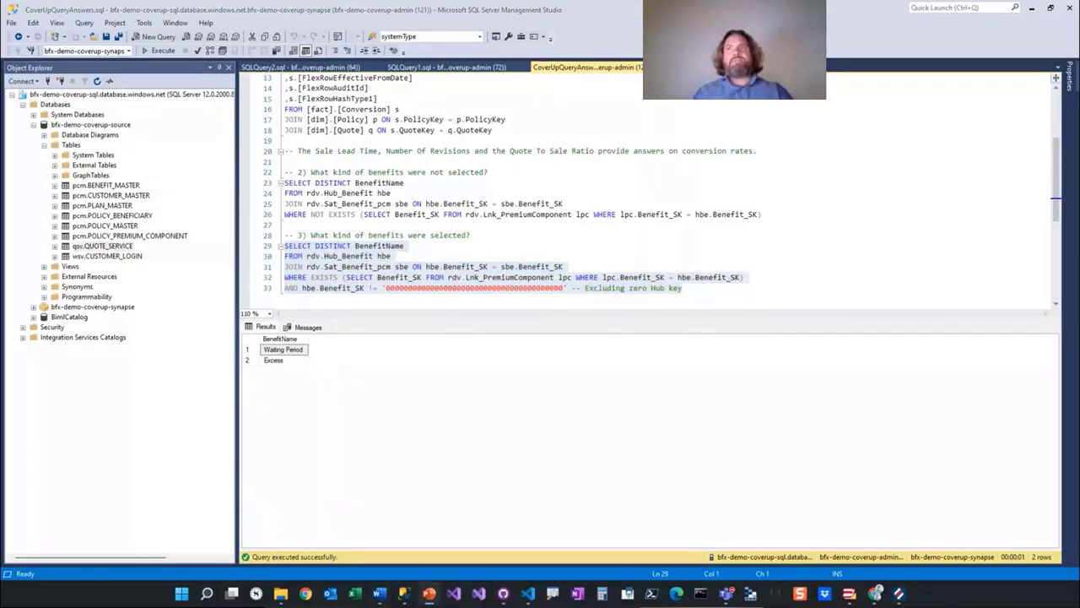
pyautogui.hotkey('shift', 'F5')
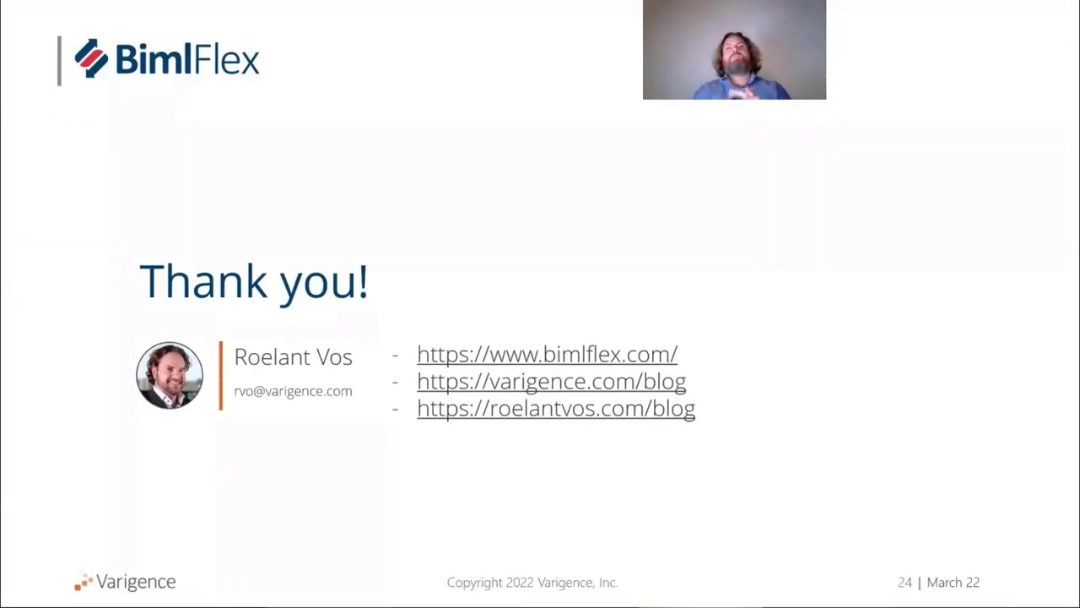